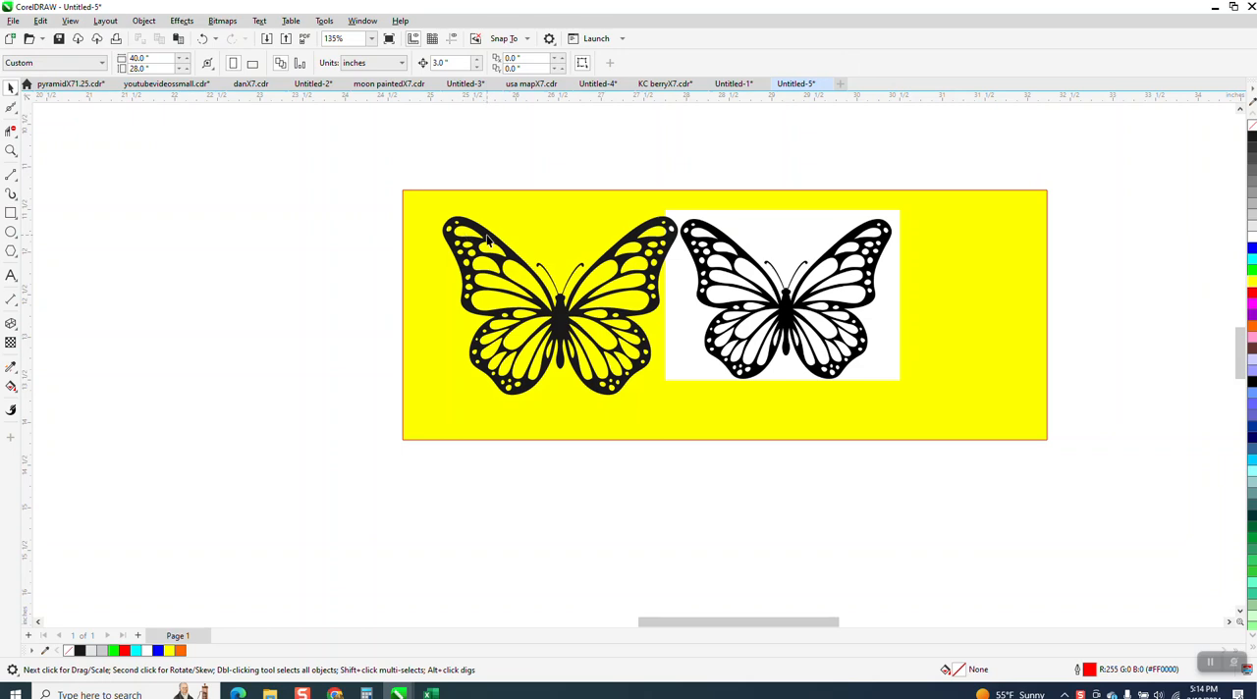
# Step: Examine the wing edges of the vector butterfly and the butterfly bitmap up close to compare them
pyautogui.click(10, 149)
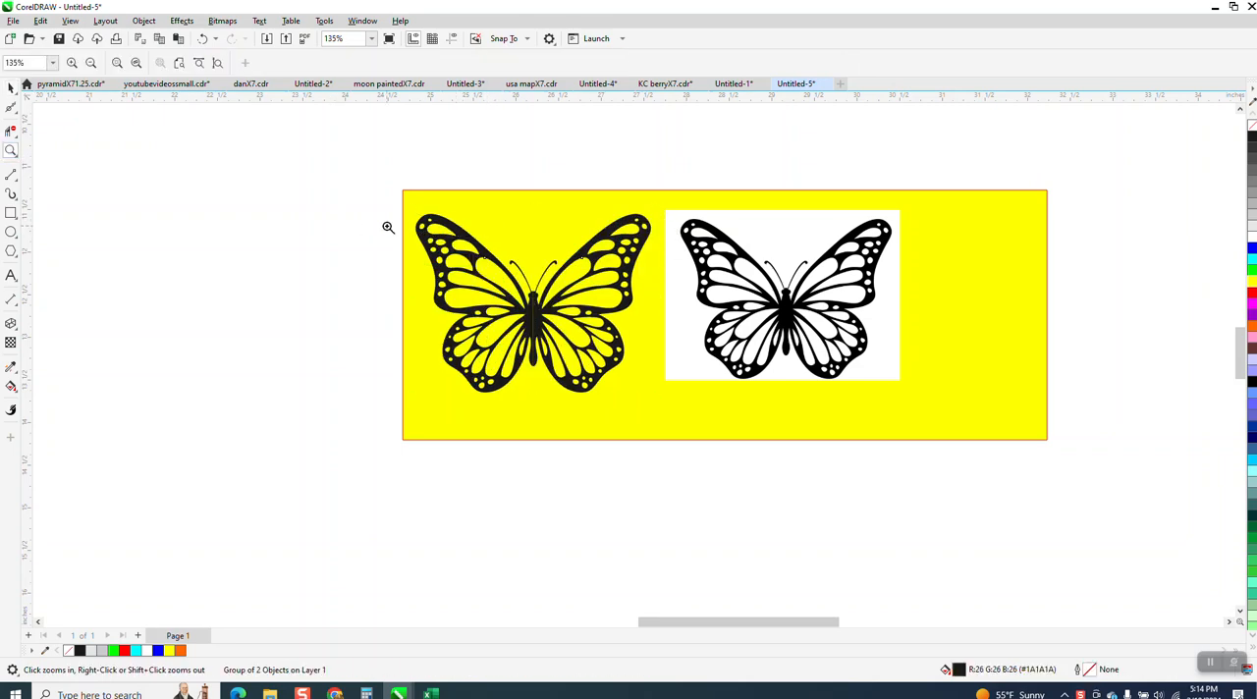
pyautogui.moveTo(547, 294); pyautogui.dragTo(548, 295)
pyautogui.scroll(-5, 213, 224)
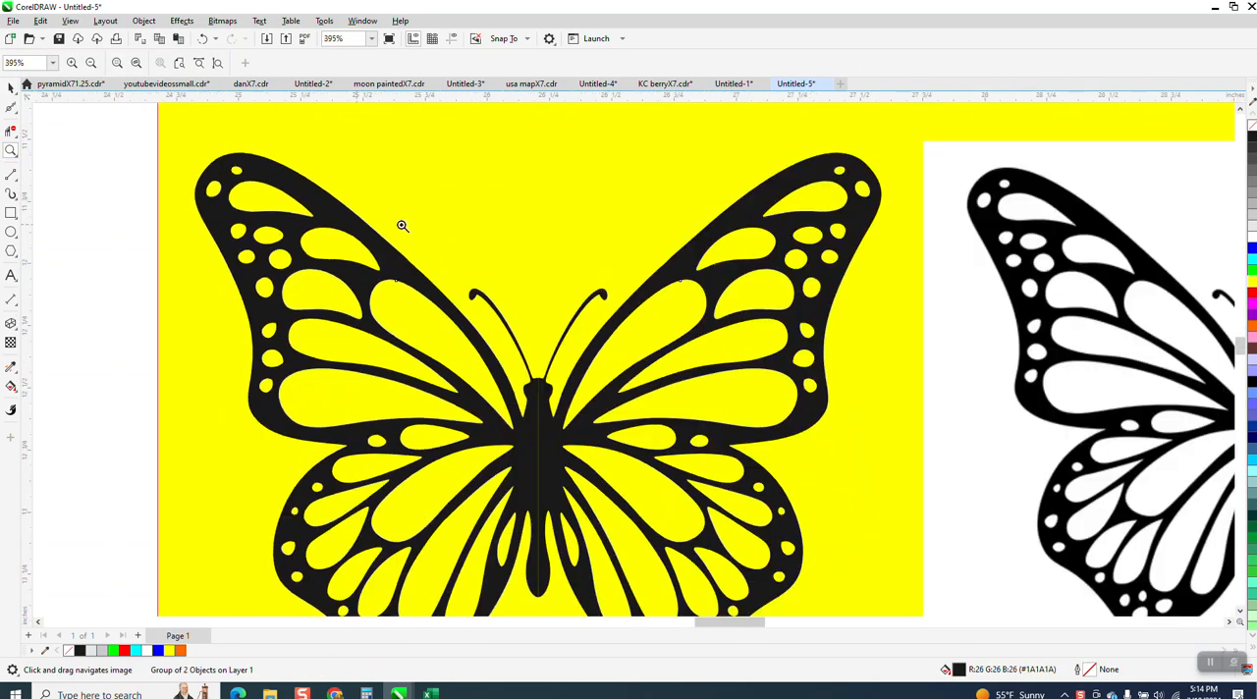
pyautogui.moveTo(783, 268); pyautogui.dragTo(873, 296)
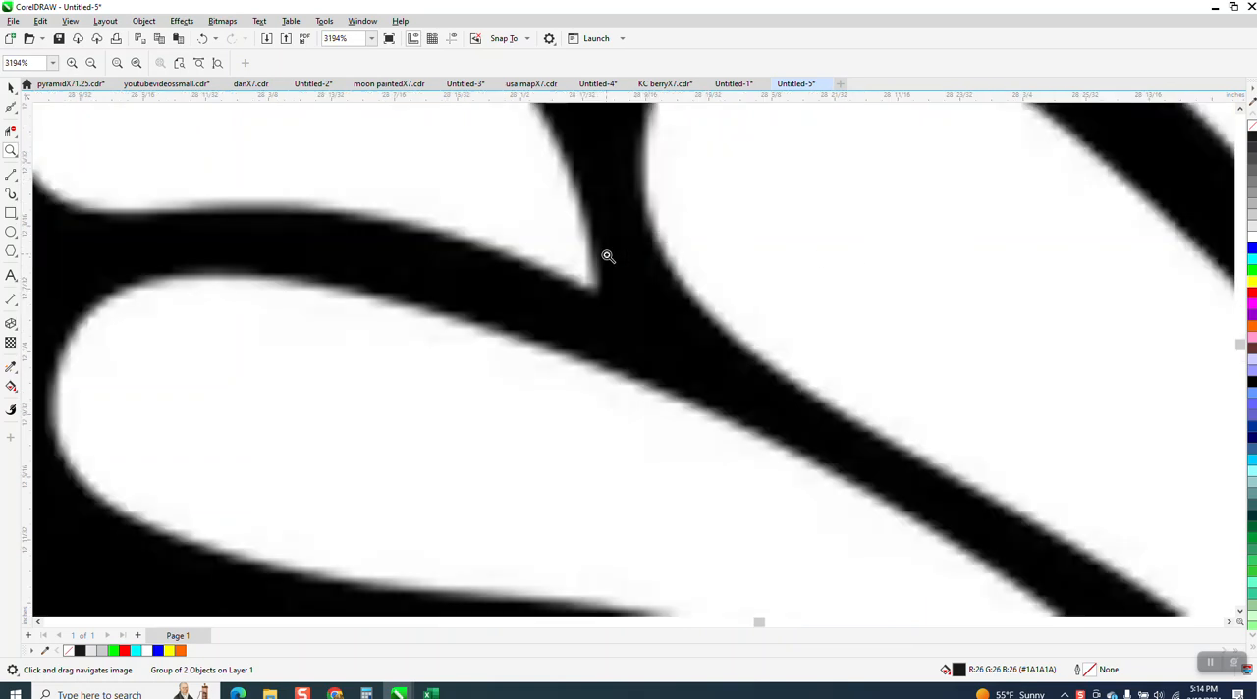
pyautogui.scroll(-8, 596, 276)
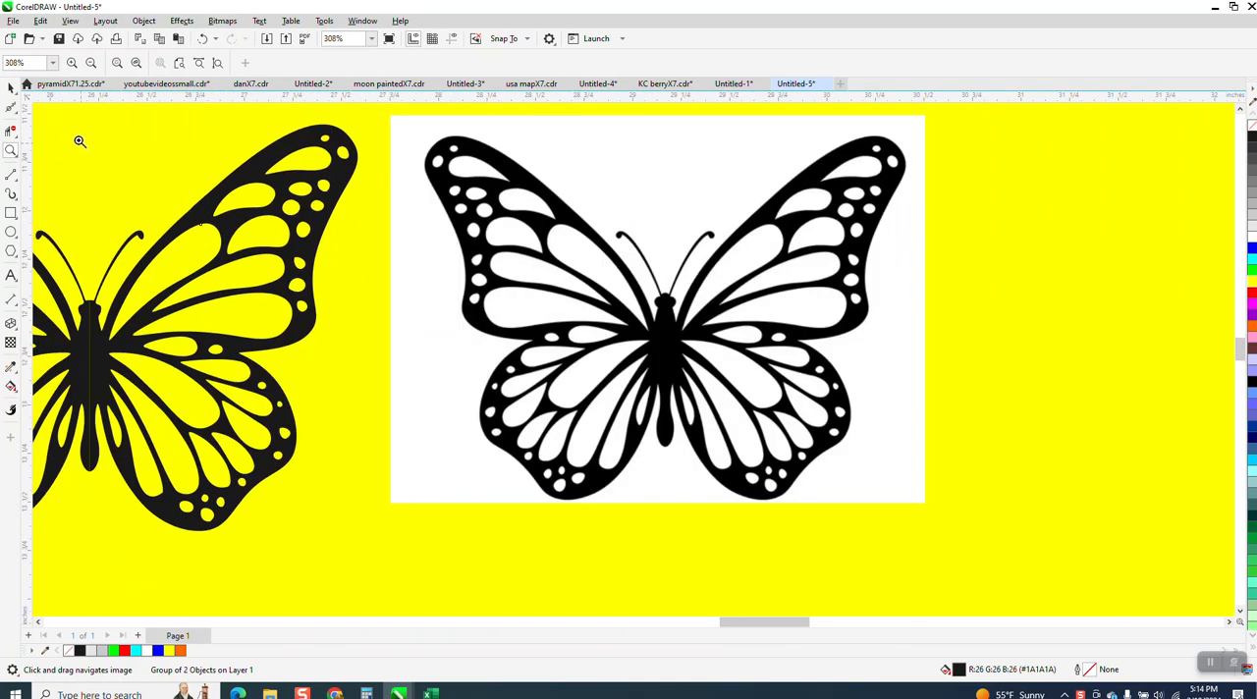
pyautogui.click(11, 87)
pyautogui.scroll(-2, 351, 194)
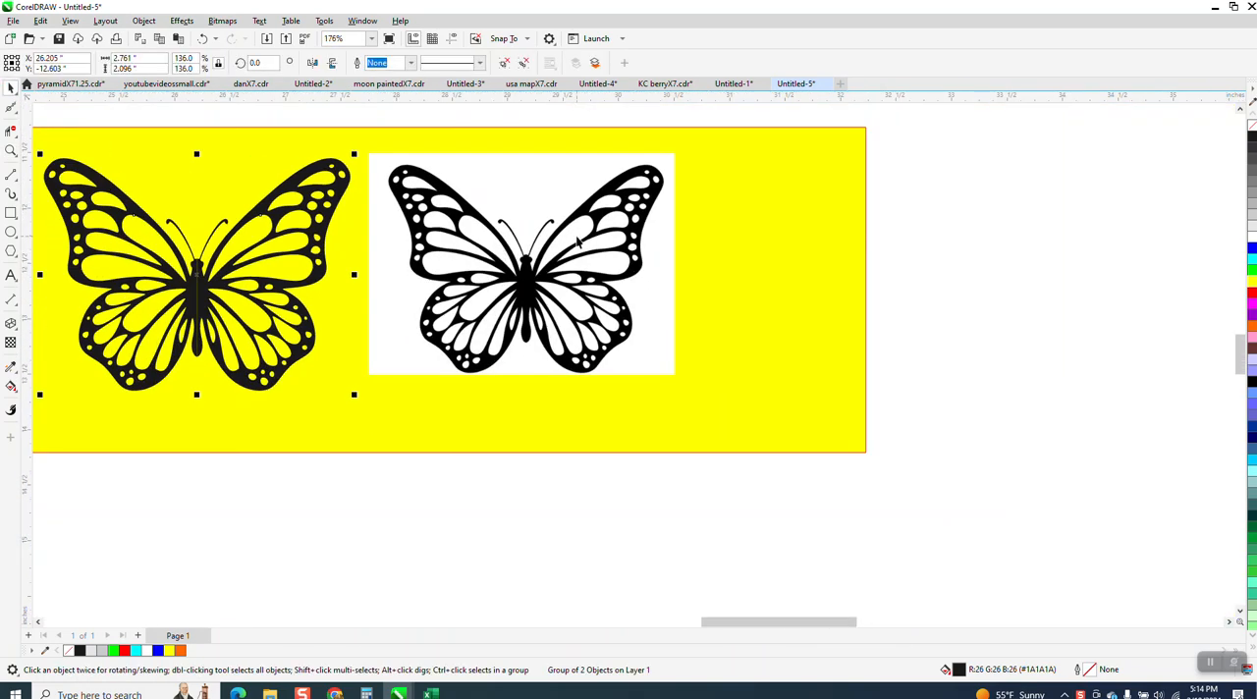
# Step: Outline-trace the butterfly bitmap as Clipart with detail 86 and smoothing 25, and move the traced copy to its right
pyautogui.click(578, 238)
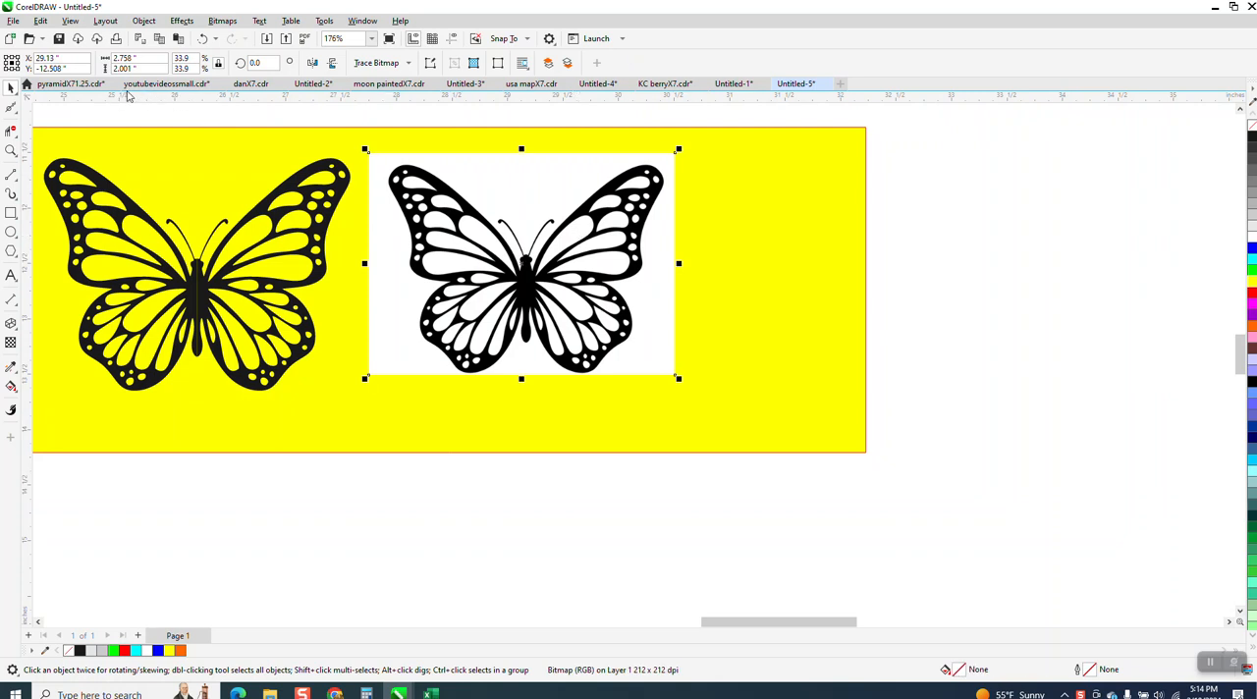
pyautogui.click(406, 63)
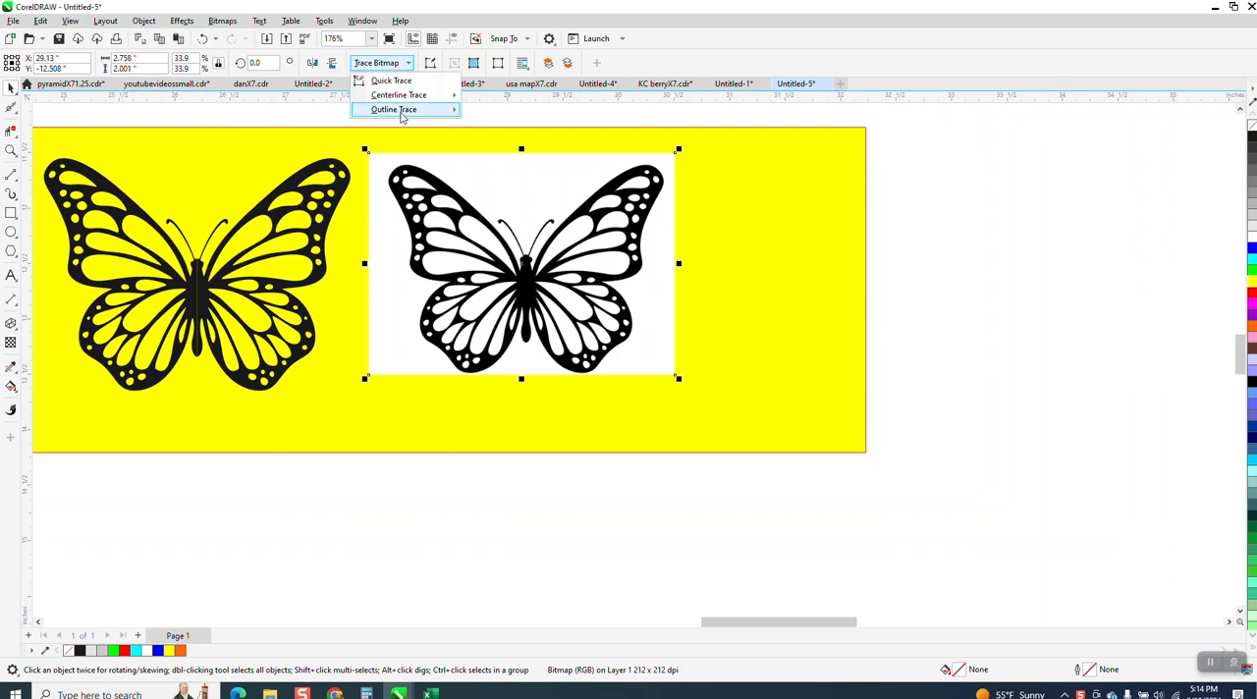
pyautogui.moveTo(409, 116)
pyautogui.click(494, 155)
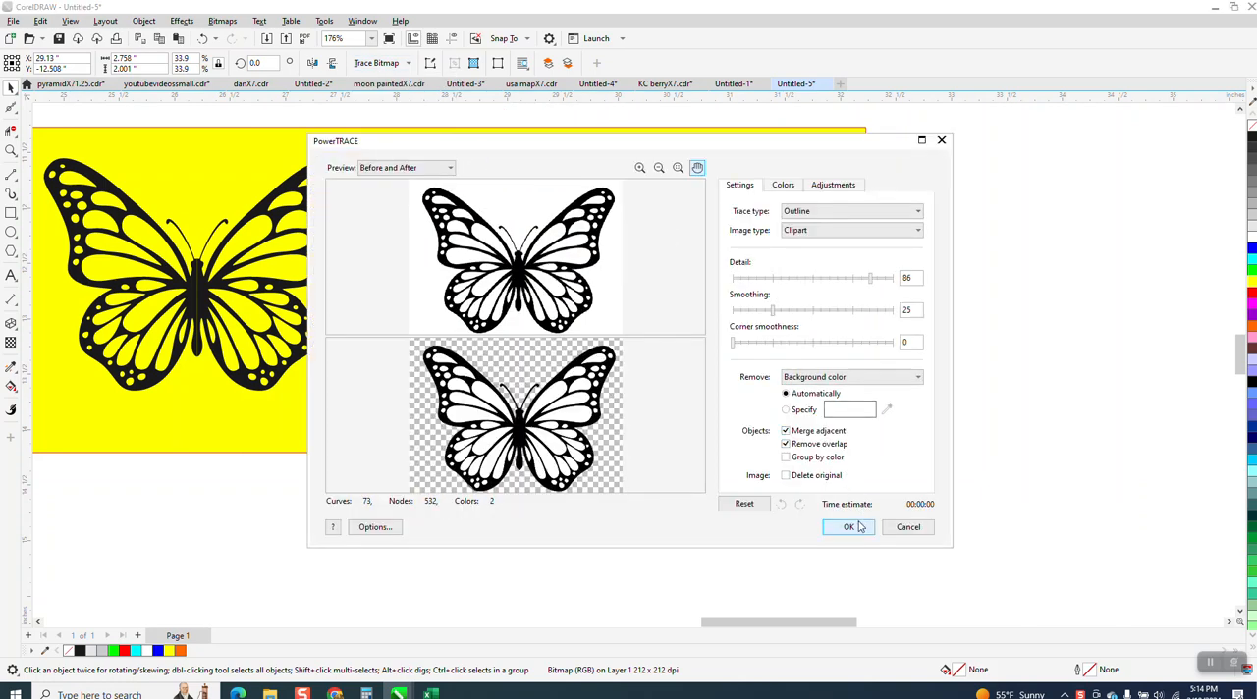
pyautogui.click(850, 528)
pyautogui.moveTo(644, 284)
pyautogui.mouseDown()
pyautogui.moveTo(651, 274)
pyautogui.moveTo(946, 294)
pyautogui.mouseUp()
# Step: Shift the yellow rectangle to the right so that it lies behind the whole traced butterfly
pyautogui.click(836, 203)
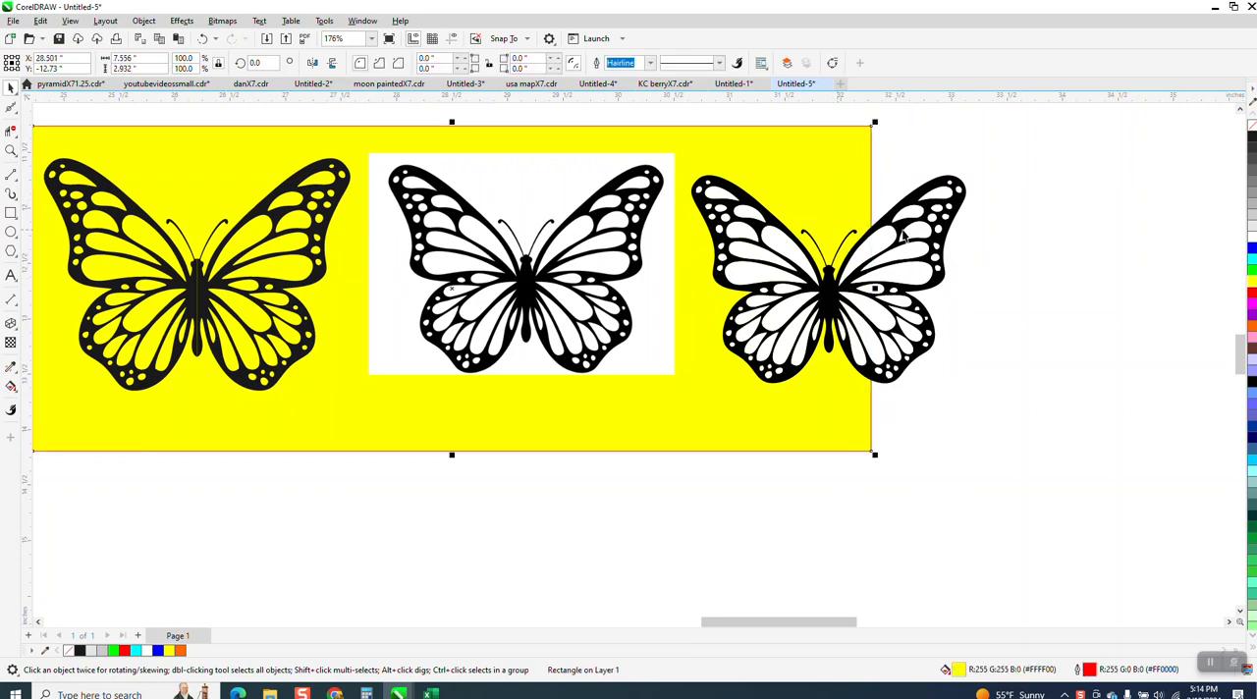
pyautogui.moveTo(871, 292); pyautogui.dragTo(1038, 292)
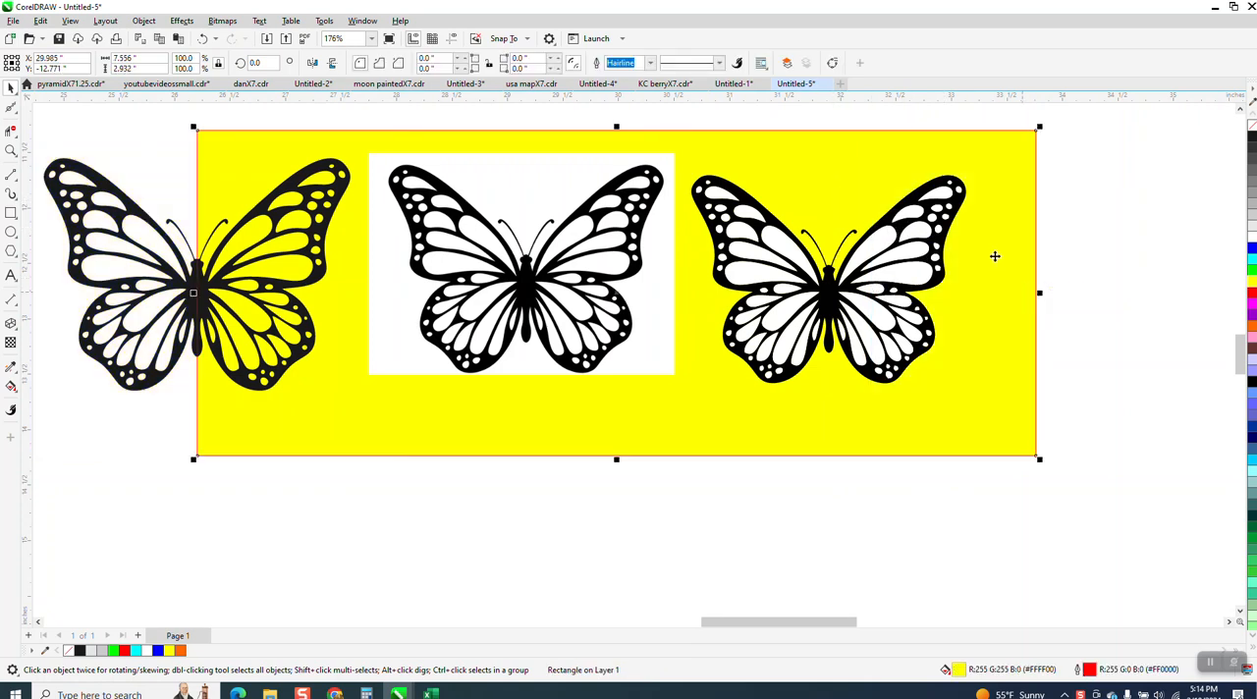
pyautogui.click(1068, 202)
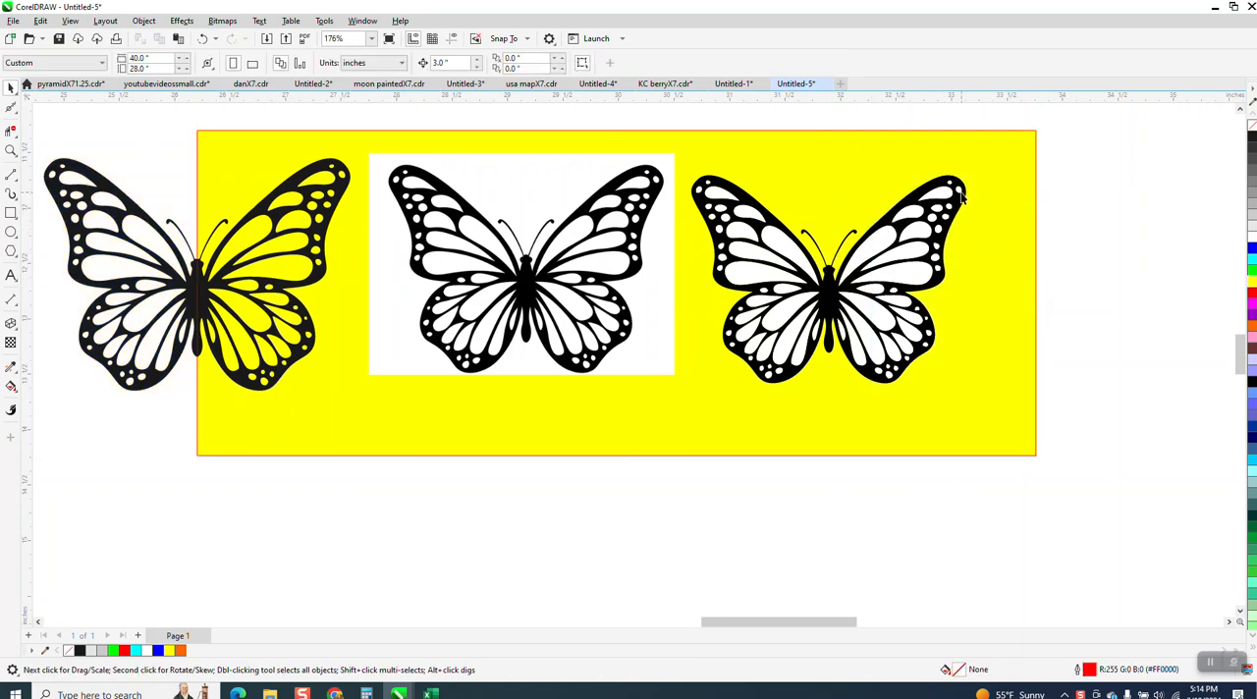
# Step: Ungroup the traced butterfly and move its black curve down, clear of the white wing pieces
pyautogui.click(962, 198)
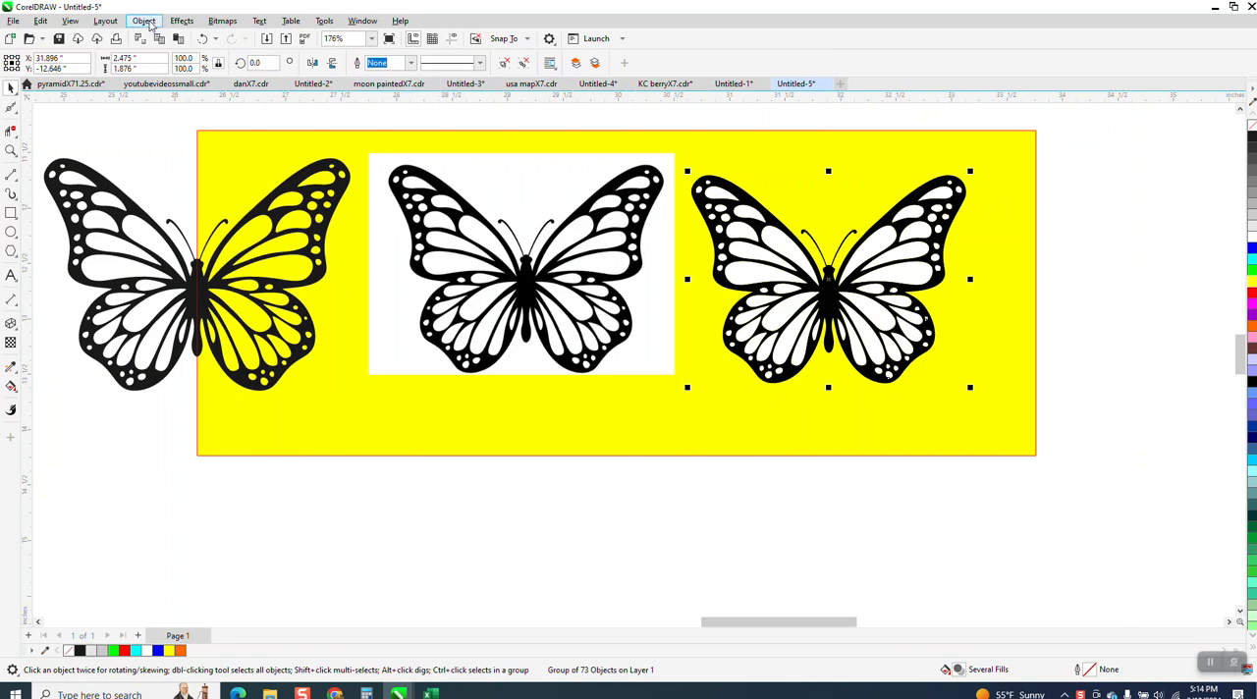
pyautogui.click(145, 20)
pyautogui.moveTo(260, 249)
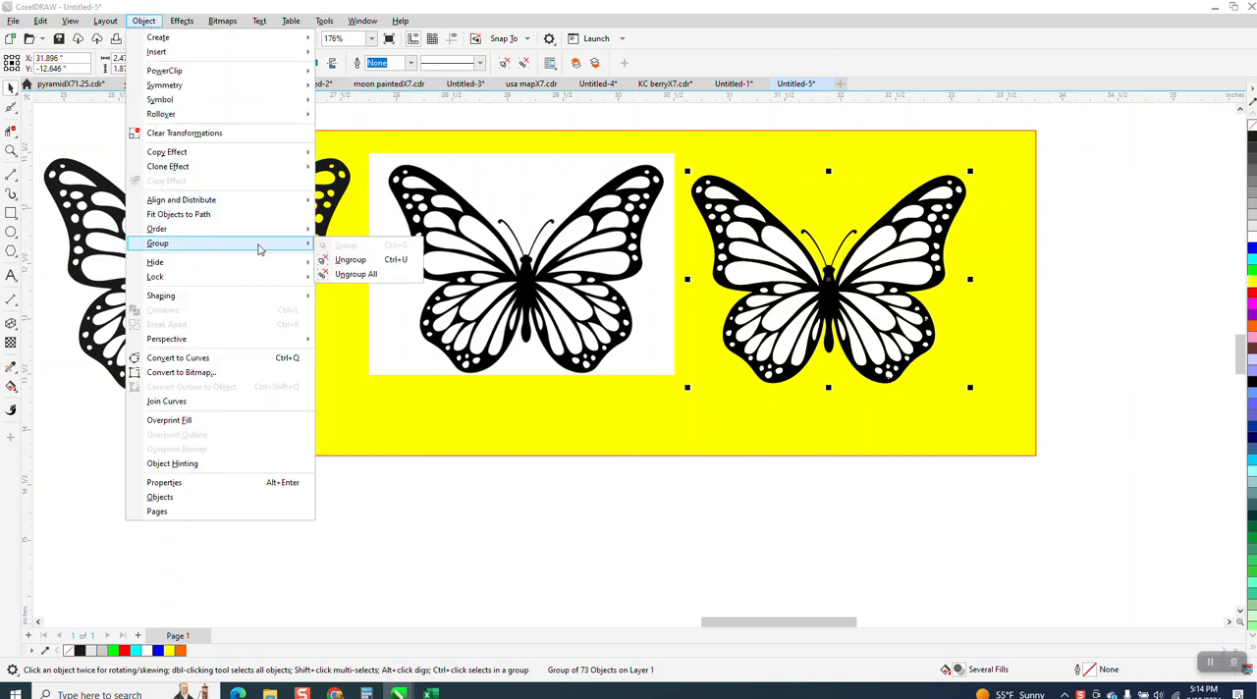
pyautogui.click(344, 260)
pyautogui.press('Escape')
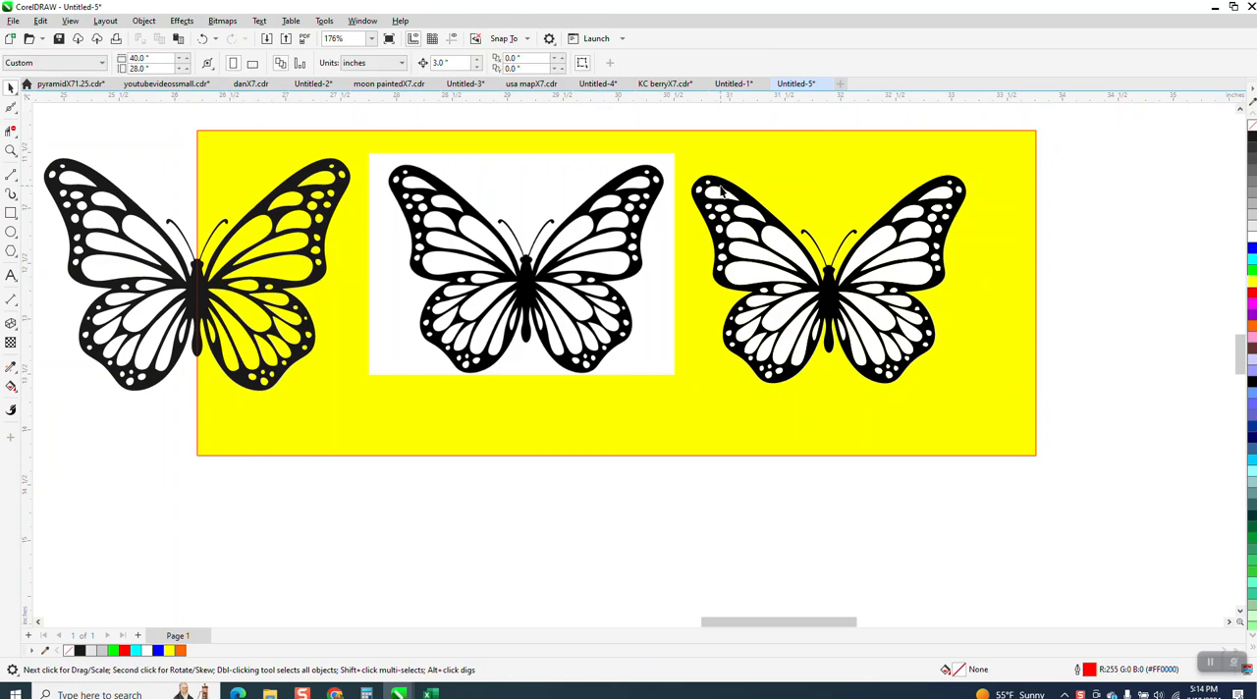
pyautogui.moveTo(721, 192); pyautogui.dragTo(523, 446)
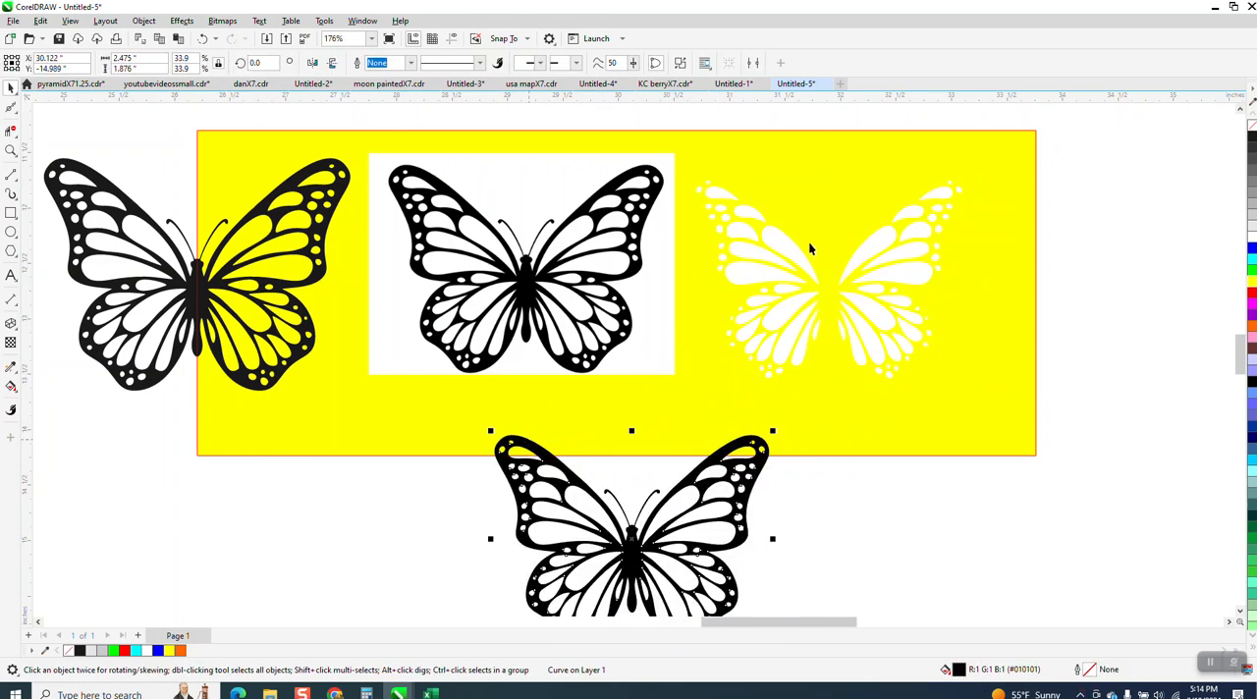
# Step: Delete the leftover white wing pieces and move the butterfly bitmap to the yellow rectangle's right end
pyautogui.moveTo(992, 429); pyautogui.dragTo(993, 427)
pyautogui.press('Delete')
pyautogui.click(643, 220)
pyautogui.moveTo(638, 218); pyautogui.dragTo(1150, 230)
# Step: Center the yellow rectangle and the black butterfly curve on the page
pyautogui.click(749, 458)
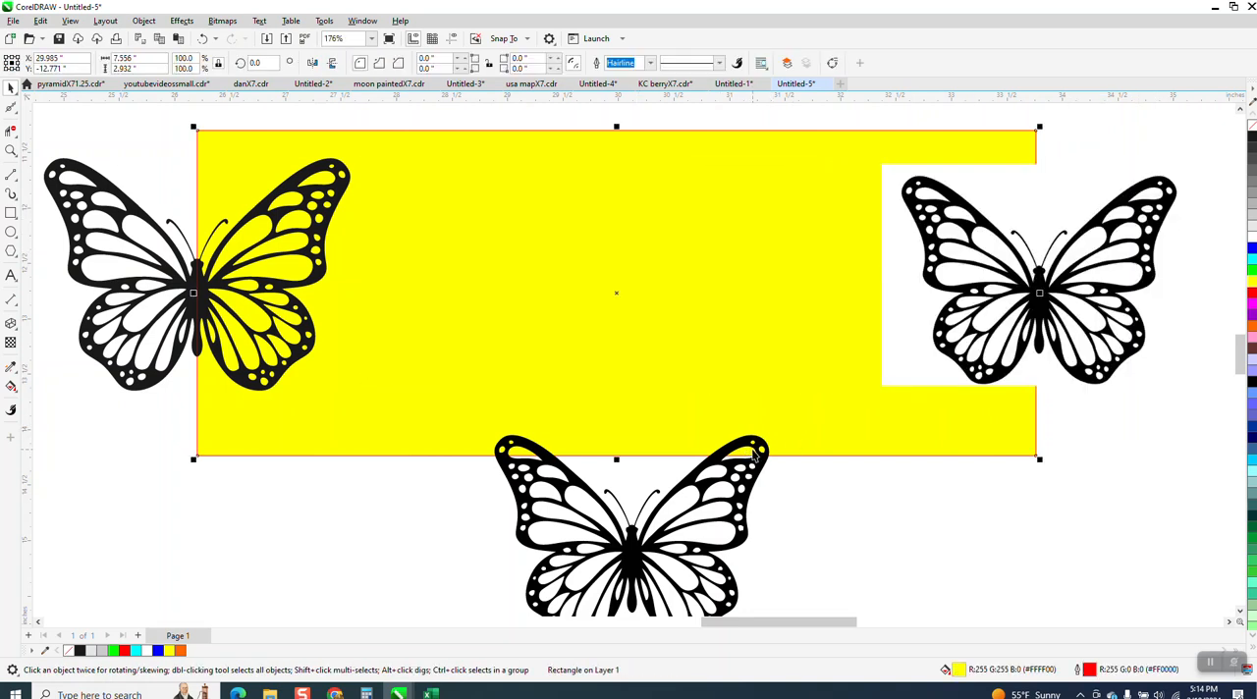
pyautogui.press('Delete')
pyautogui.click(756, 453)
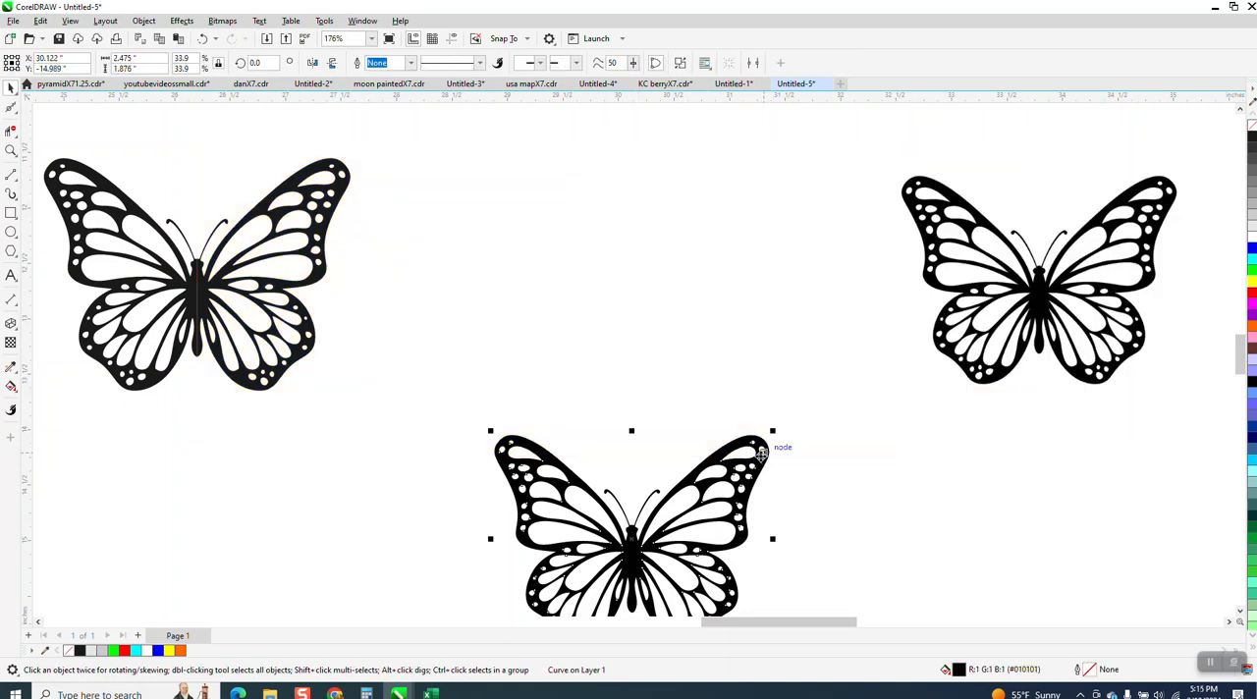
pyautogui.press('Delete')
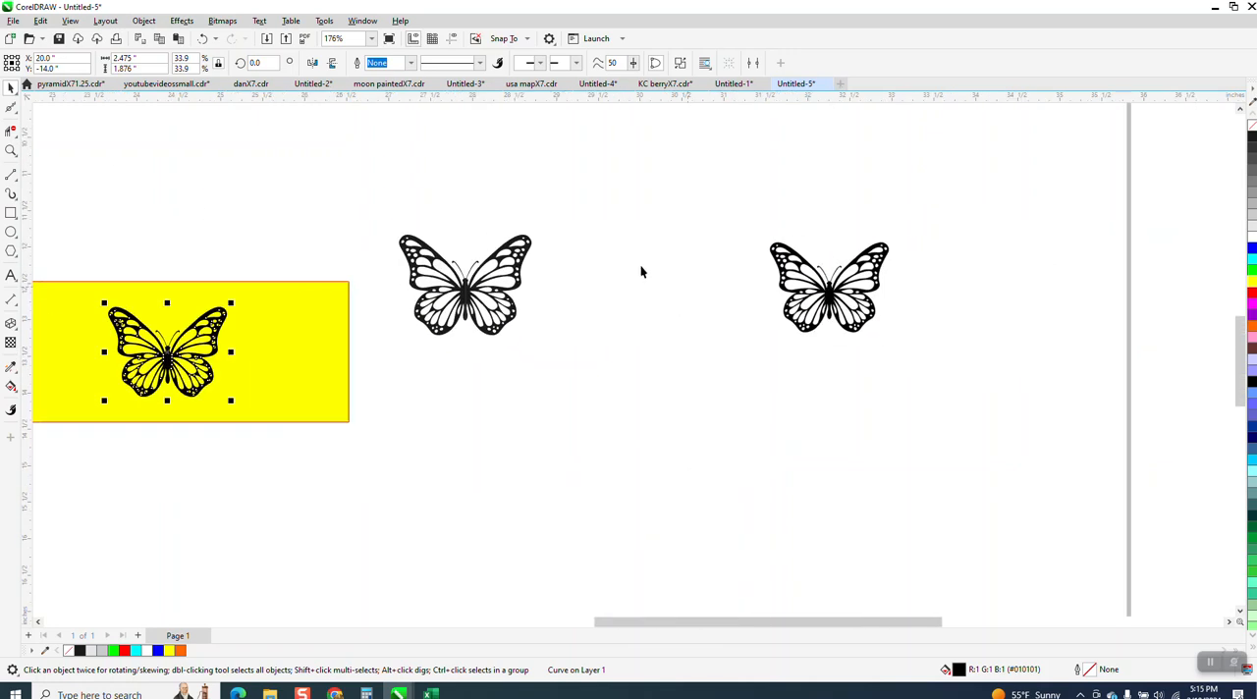
# Step: Delete the yellow rectangle behind the black butterfly curve at the page center
pyautogui.scroll(-3, 603, 287)
pyautogui.click(10, 151)
pyautogui.click(104, 185)
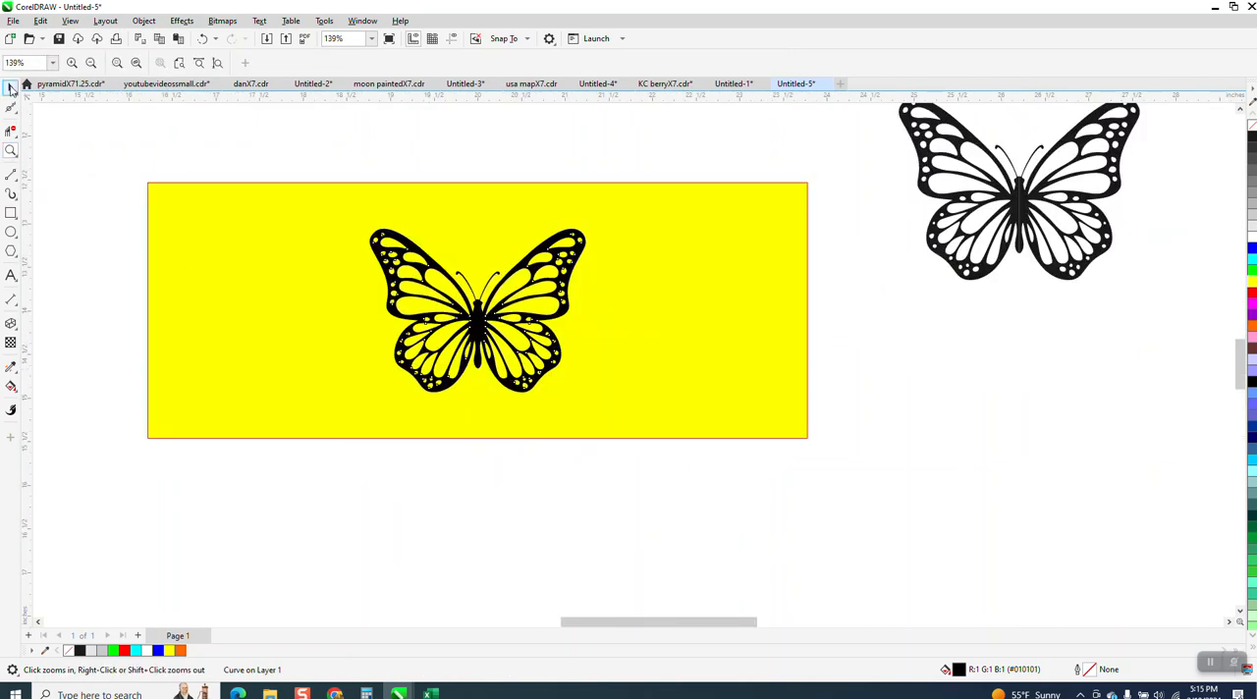
pyautogui.click(11, 87)
pyautogui.click(179, 211)
pyautogui.press('Delete')
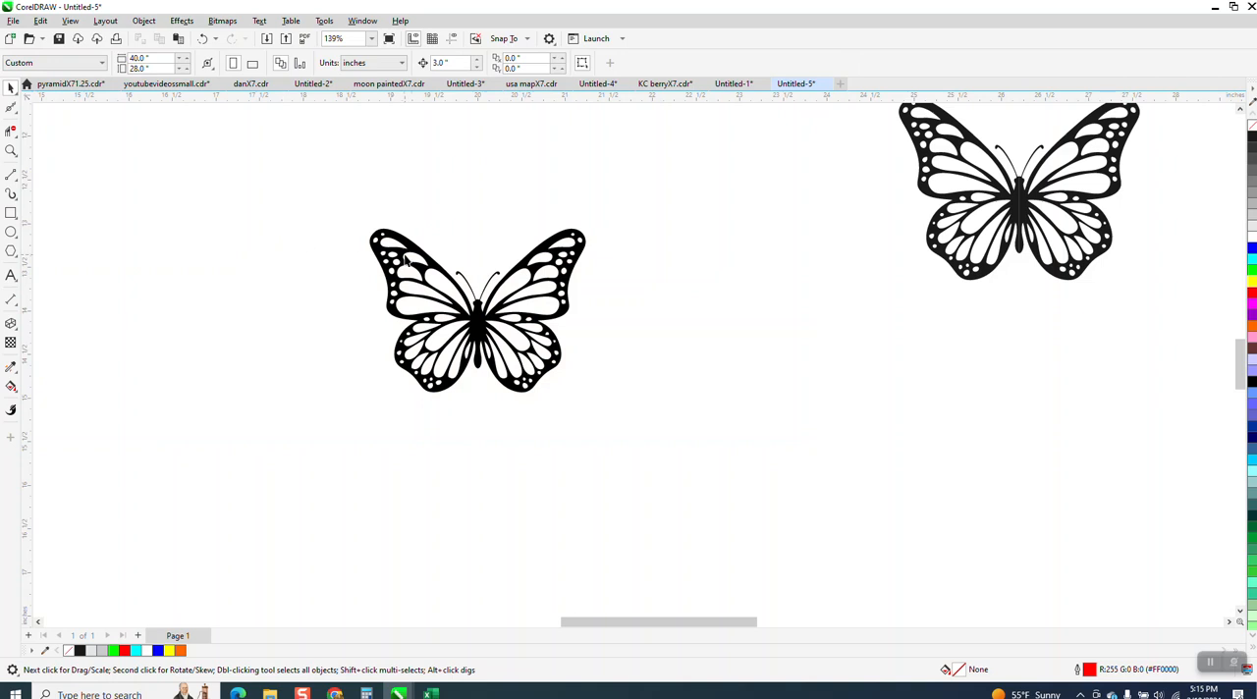
# Step: Remove the fill from the page-centered butterfly curve and give it a red outline
pyautogui.click(420, 260)
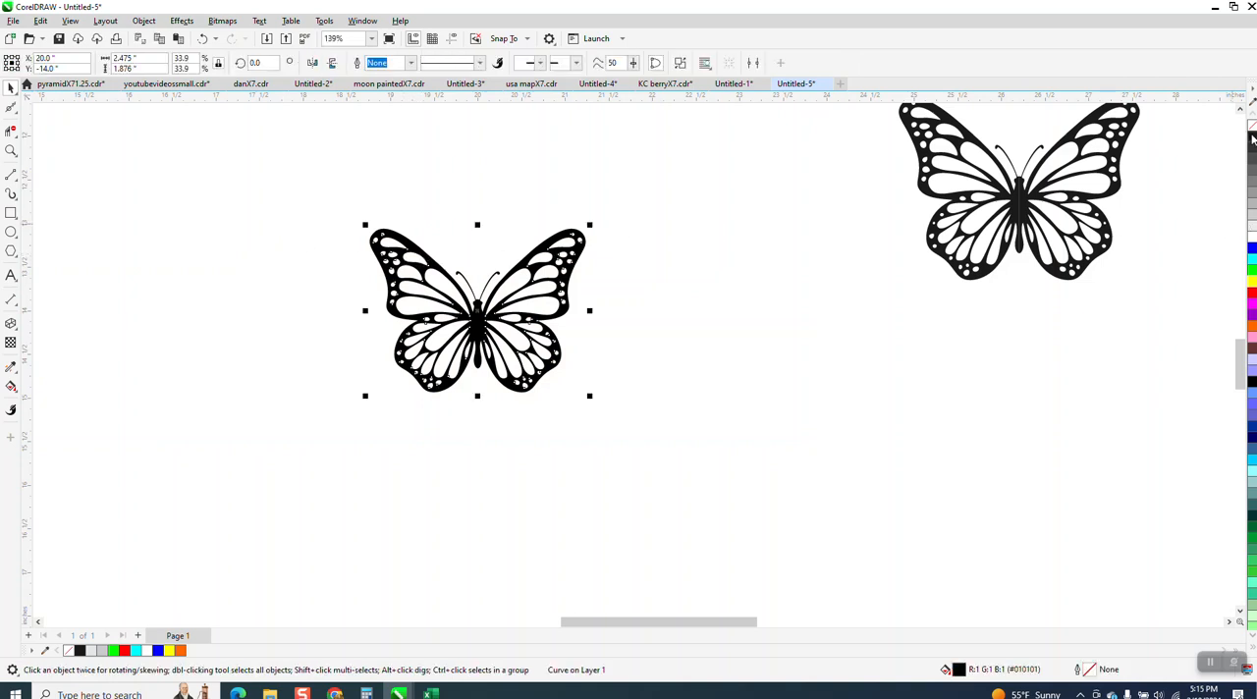
pyautogui.click(1250, 128)
pyautogui.rightClick(1253, 293)
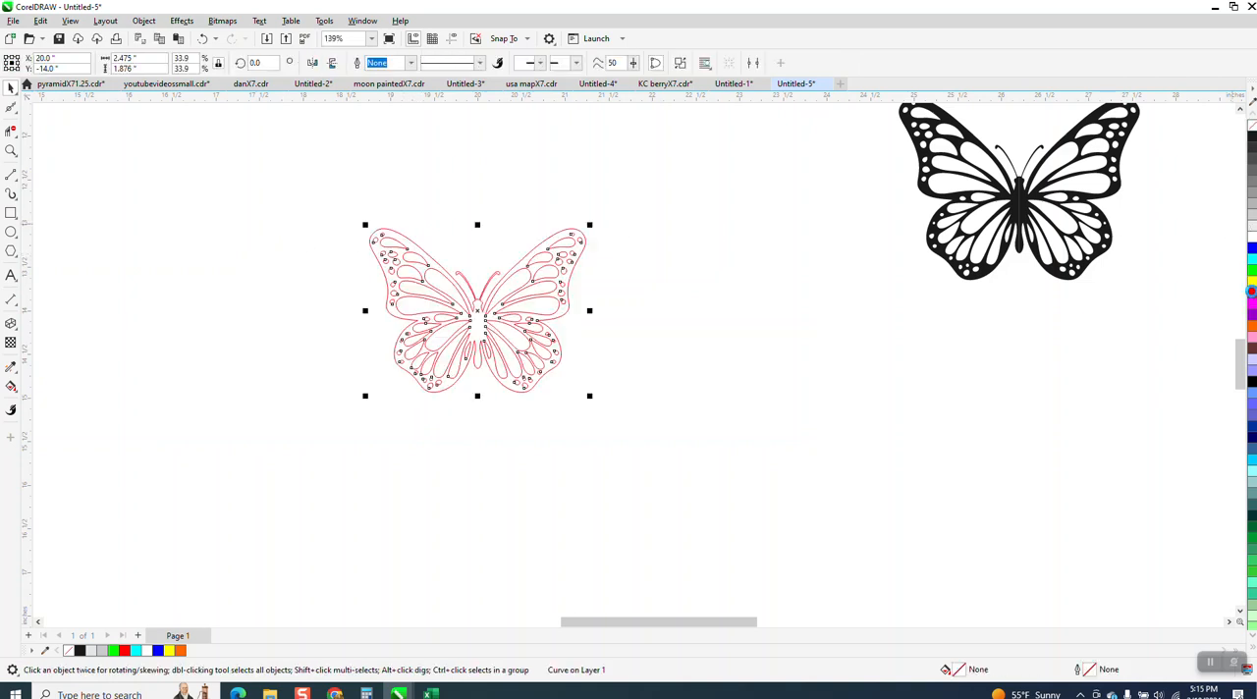
# Step: Inspect the red butterfly's wing cutouts, corner points and nodes up close for trace quality
pyautogui.click(11, 150)
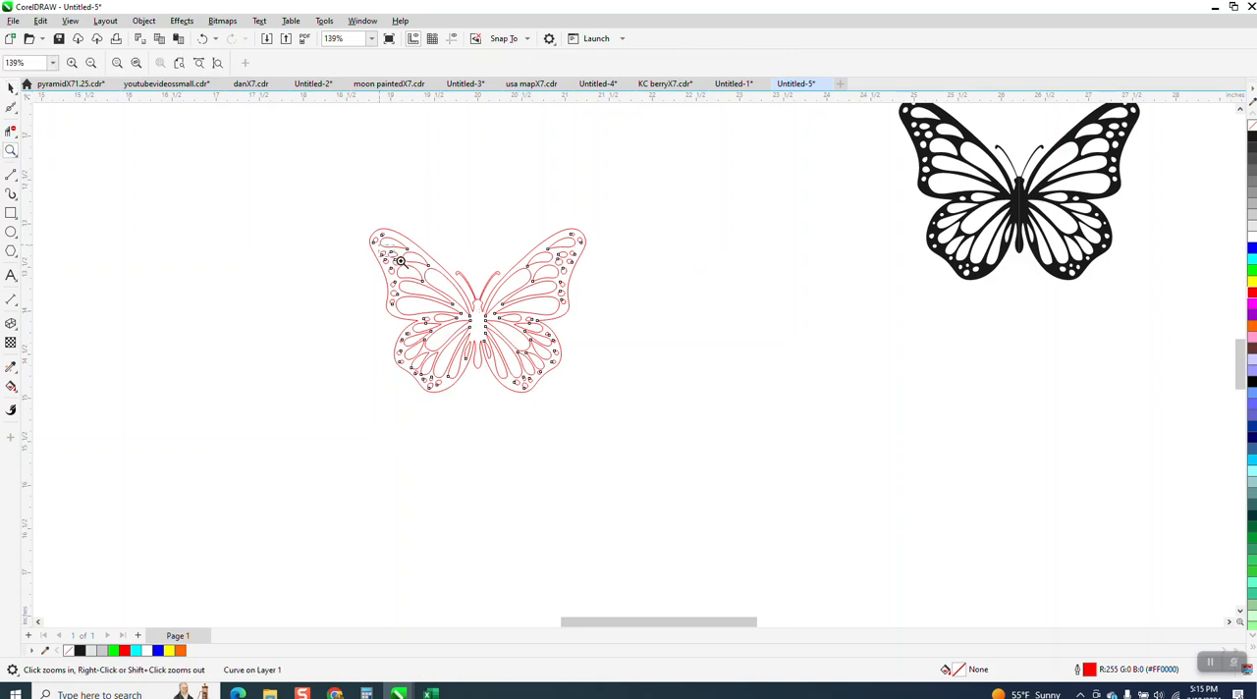
pyautogui.moveTo(400, 261); pyautogui.dragTo(430, 277)
pyautogui.scroll(-1, 588, 261)
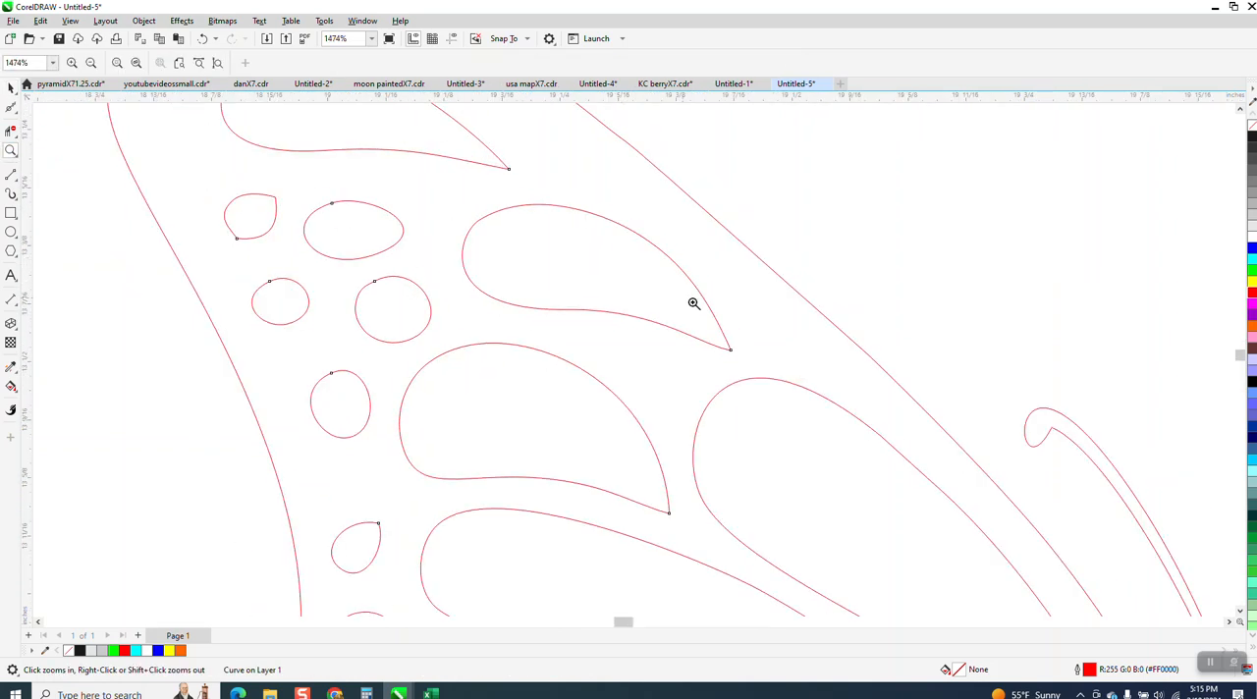
pyautogui.scroll(3, 753, 354)
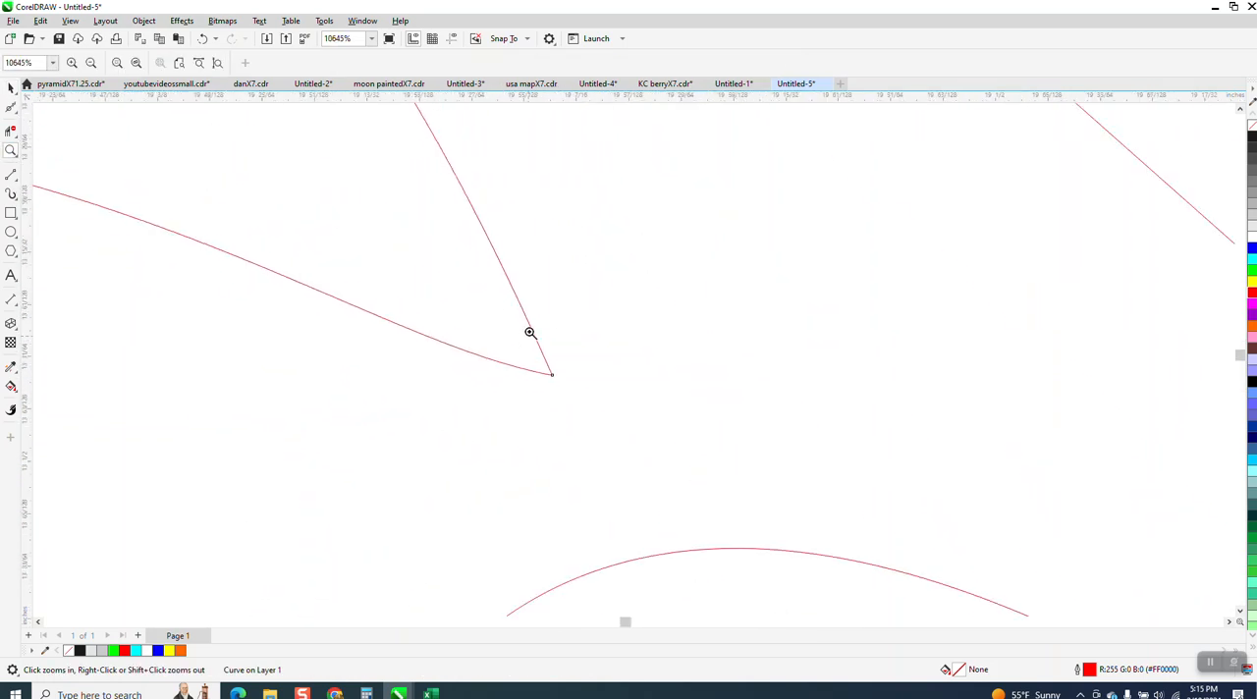
pyautogui.scroll(-1, 531, 333)
pyautogui.scroll(-8, 423, 247)
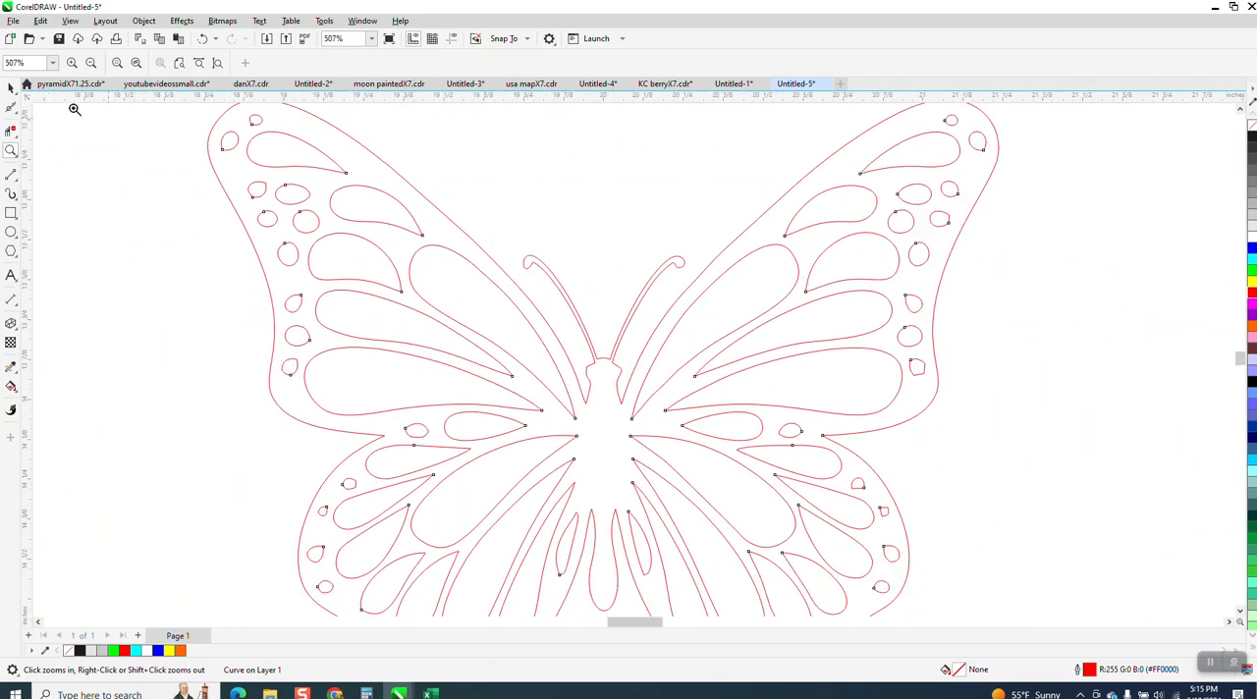
pyautogui.scroll(-2, 318, 205)
pyautogui.press('space')
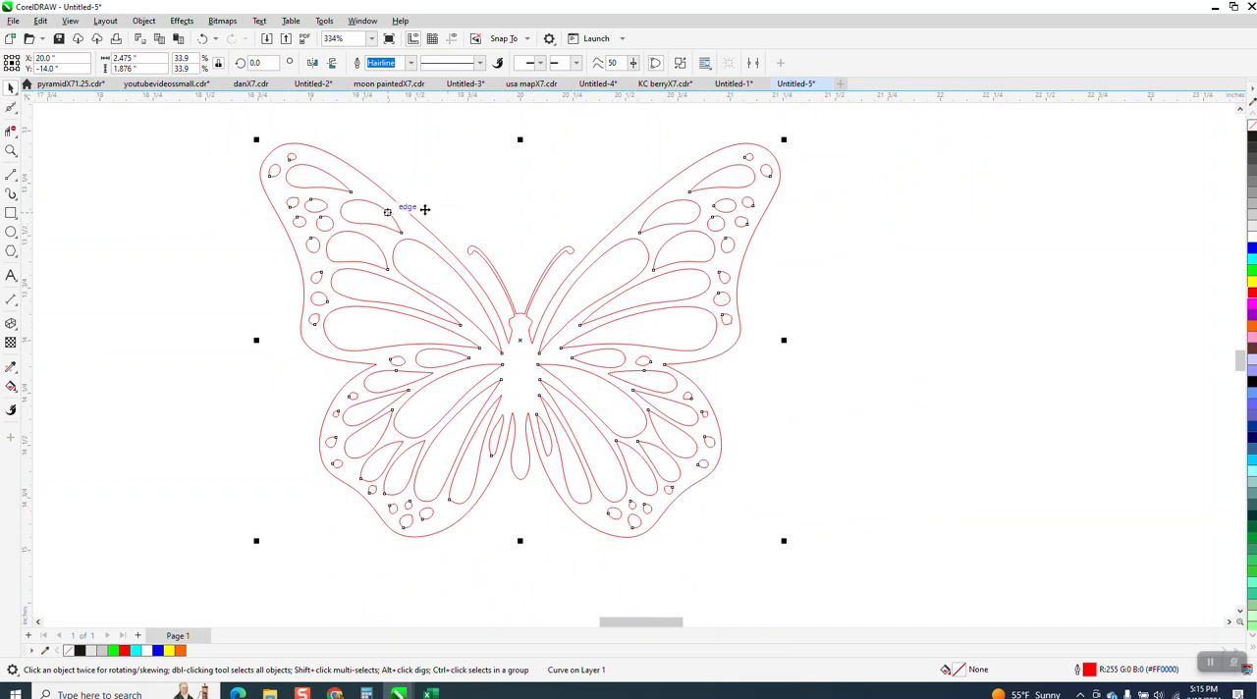
# Step: Draw a vertical line about 2.1 inches long beside the butterfly and center it on the page through the body
pyautogui.click(17, 175)
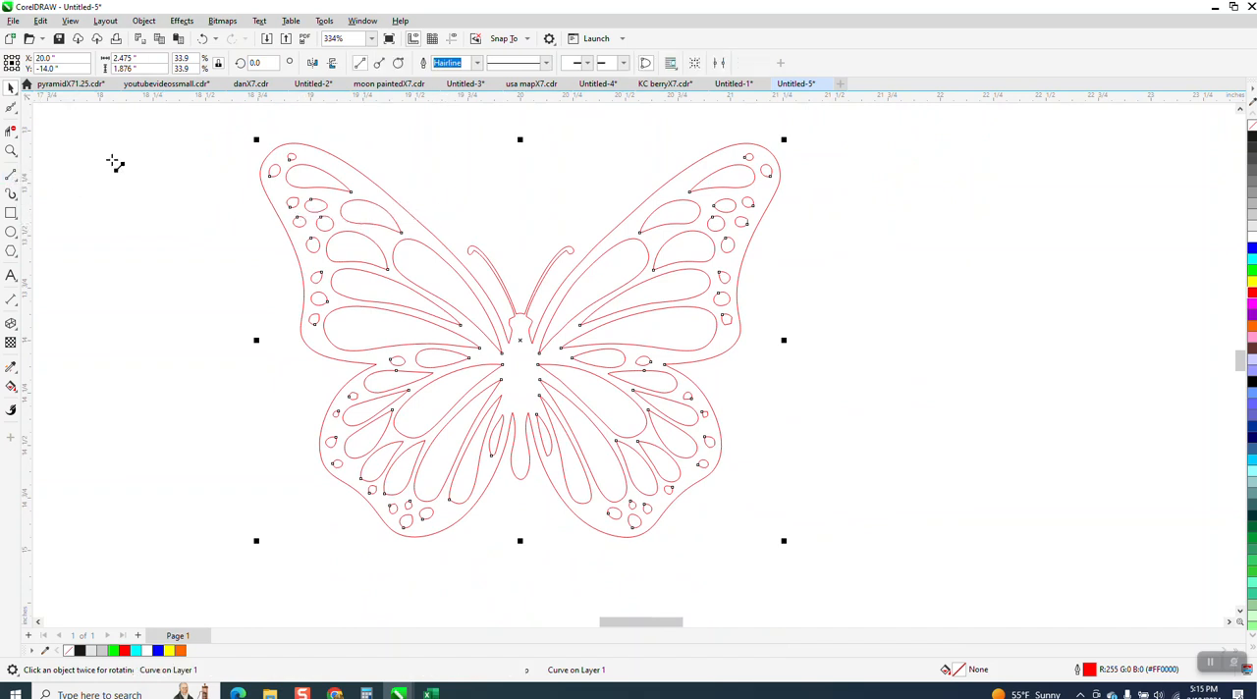
pyautogui.moveTo(198, 214); pyautogui.dragTo(191, 273)
pyautogui.moveTo(173, 479); pyautogui.dragTo(185, 559)
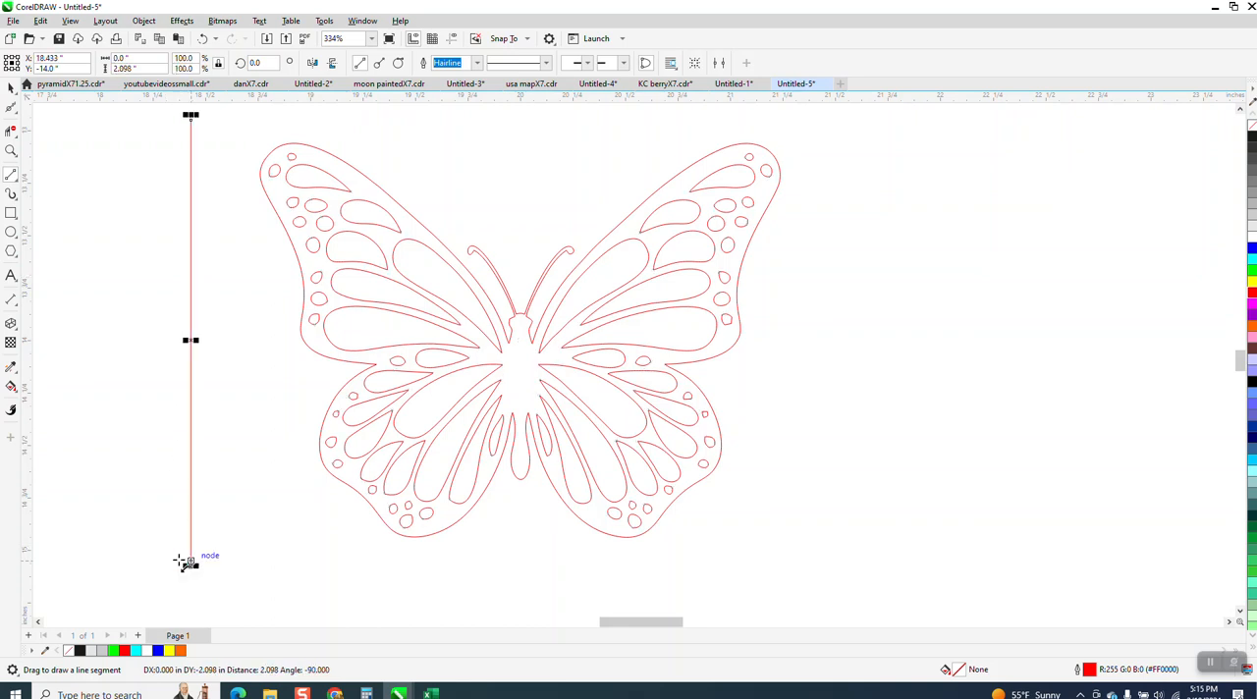
pyautogui.press('p')
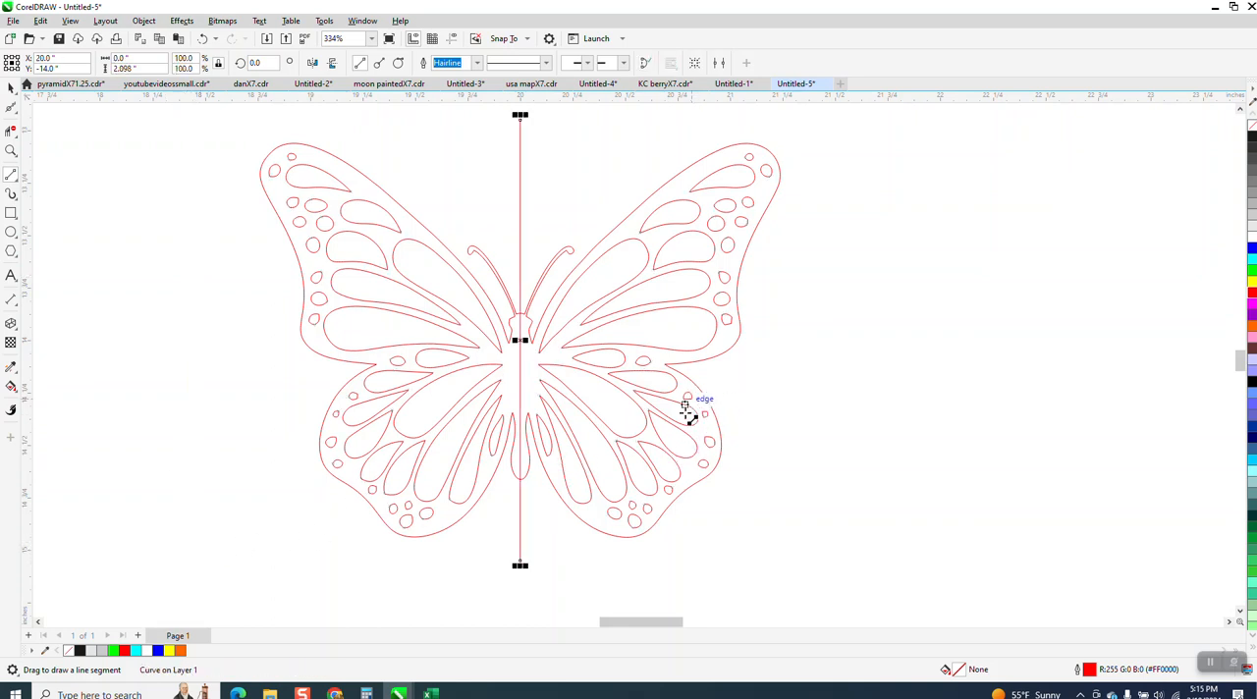
# Step: Remove the butterfly's right half with Virtual Segment Delete and delete the vertical center line
pyautogui.click(11, 152)
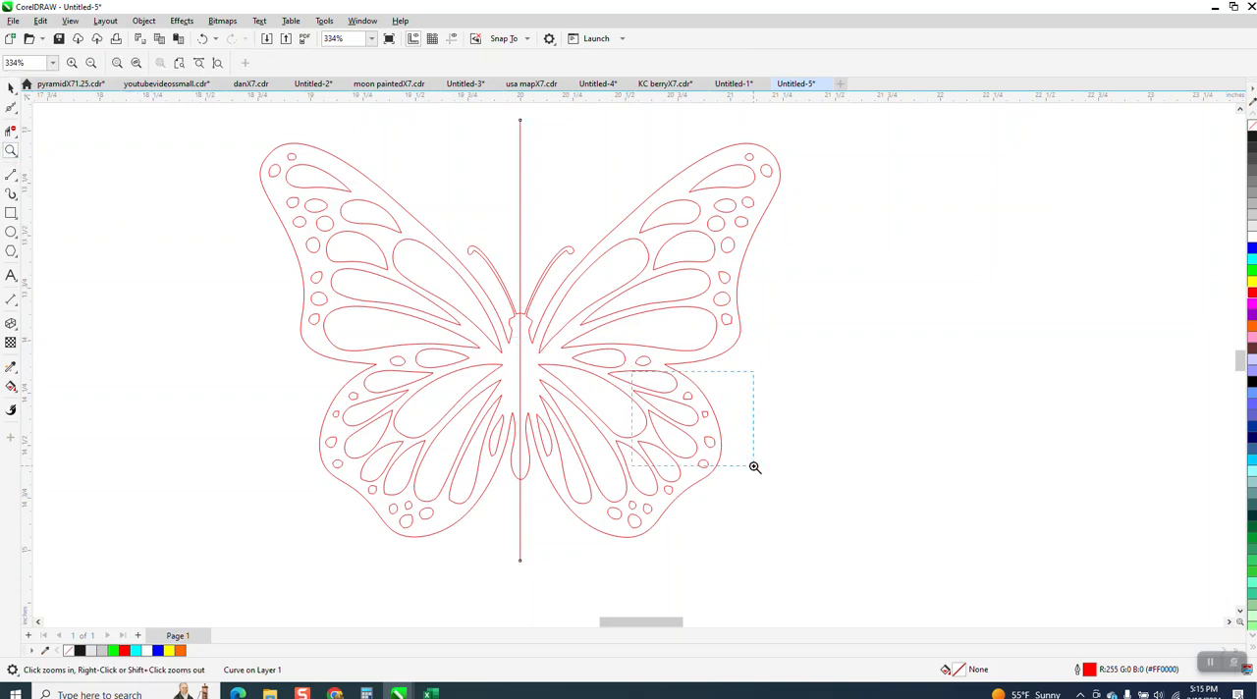
pyautogui.moveTo(754, 467); pyautogui.dragTo(754, 465)
pyautogui.scroll(-3, 670, 350)
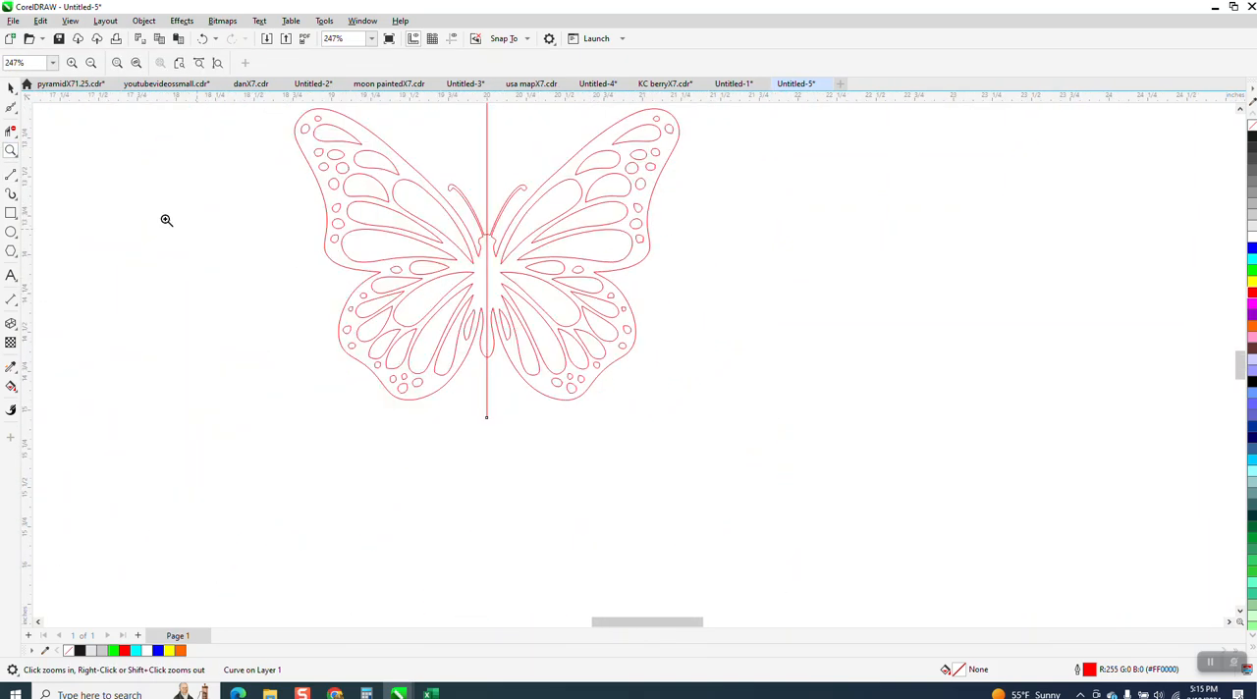
pyautogui.click(15, 136)
pyautogui.click(54, 160)
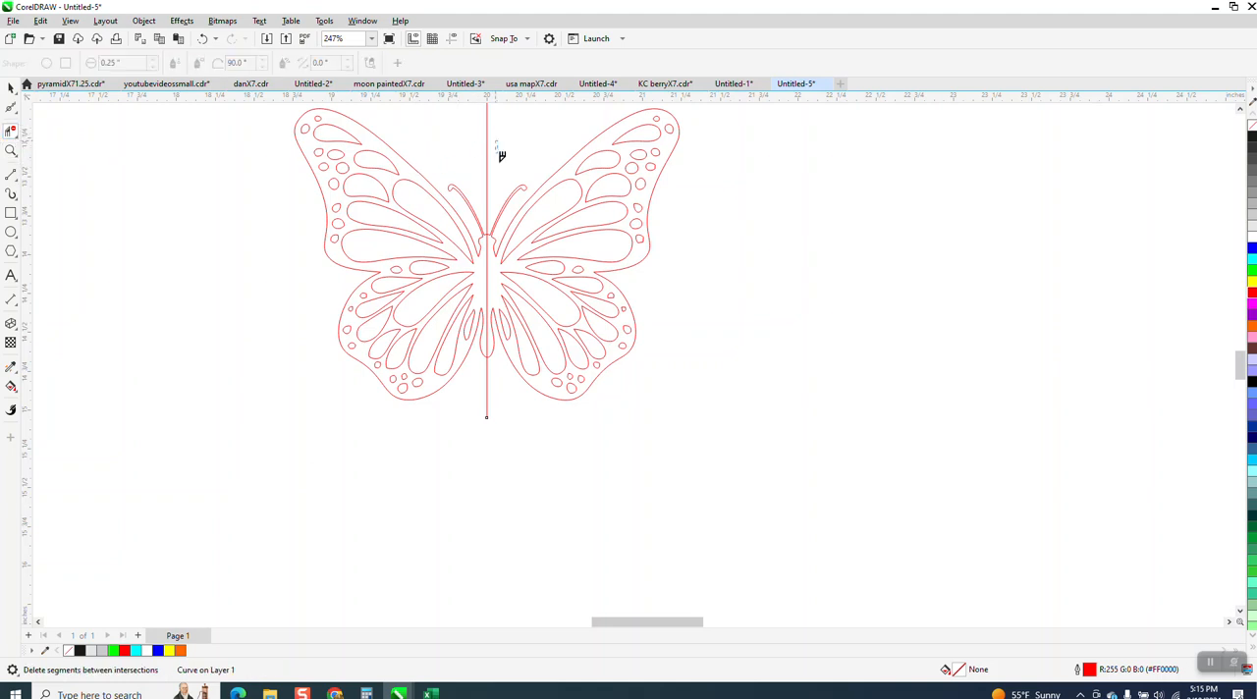
pyautogui.moveTo(736, 434); pyautogui.dragTo(736, 434)
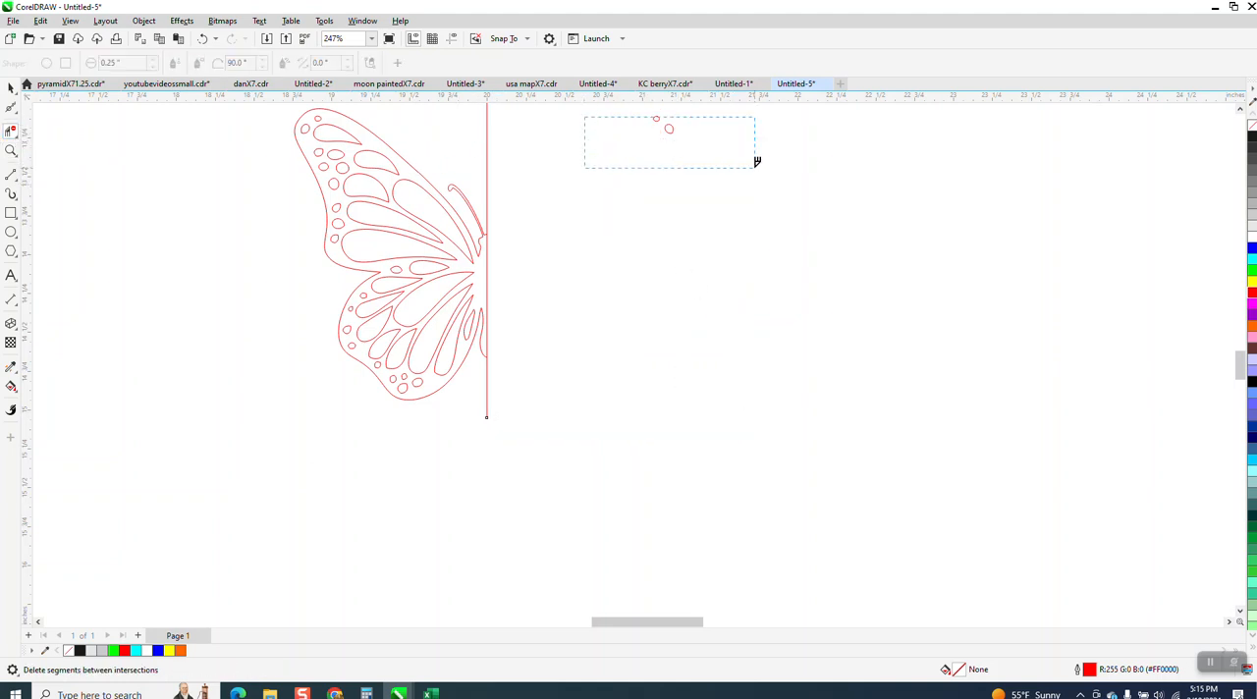
pyautogui.click(12, 87)
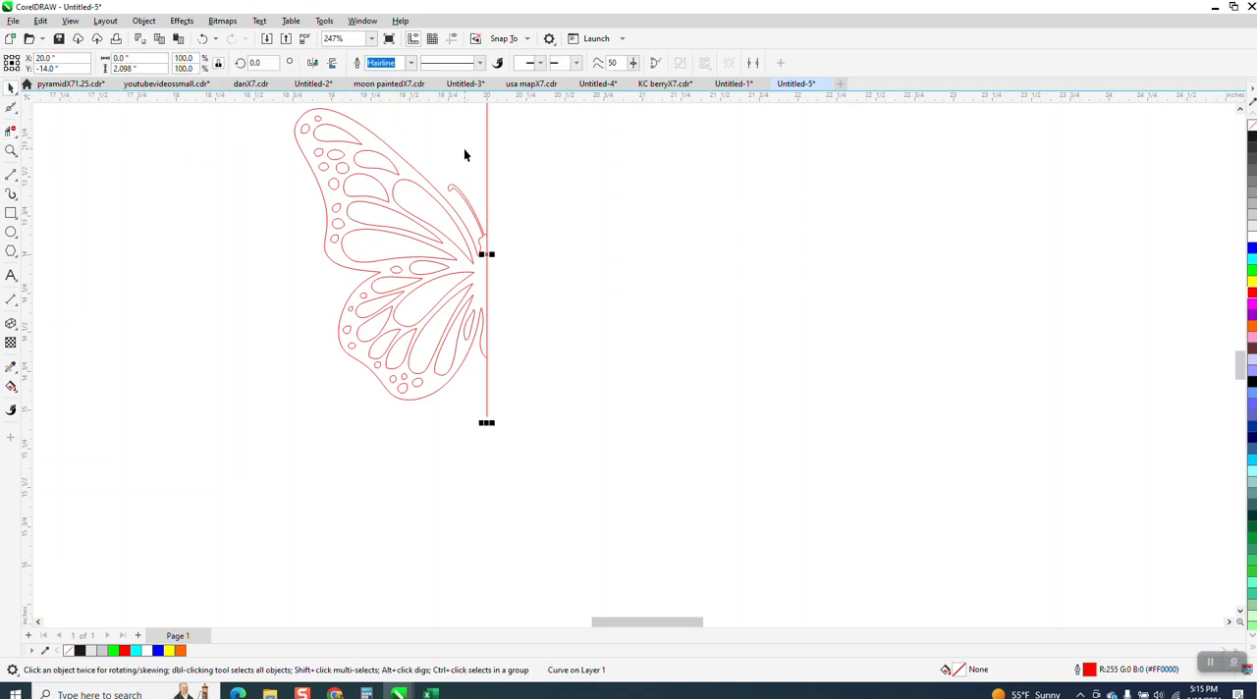
pyautogui.press('Delete')
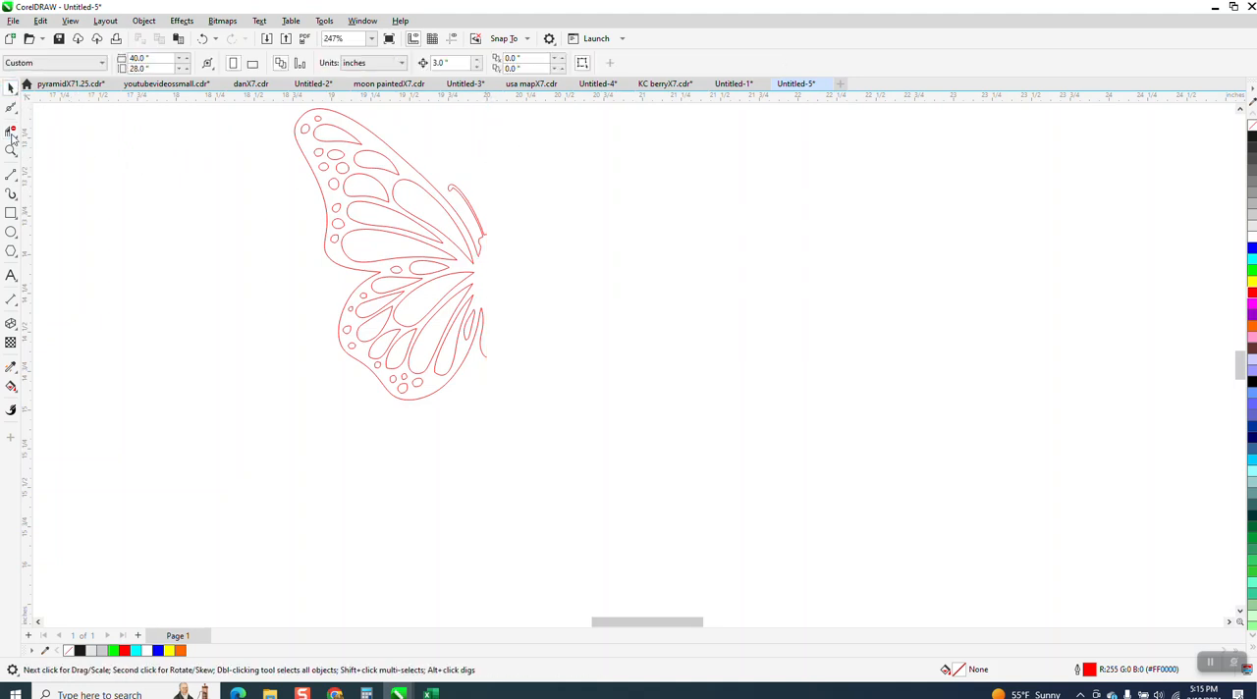
# Step: Use the Smooth tool to round the top teardrop cutout's pointed tip and the two small holes at the upper wing tip
pyautogui.click(10, 150)
pyautogui.scroll(-1, 319, 175)
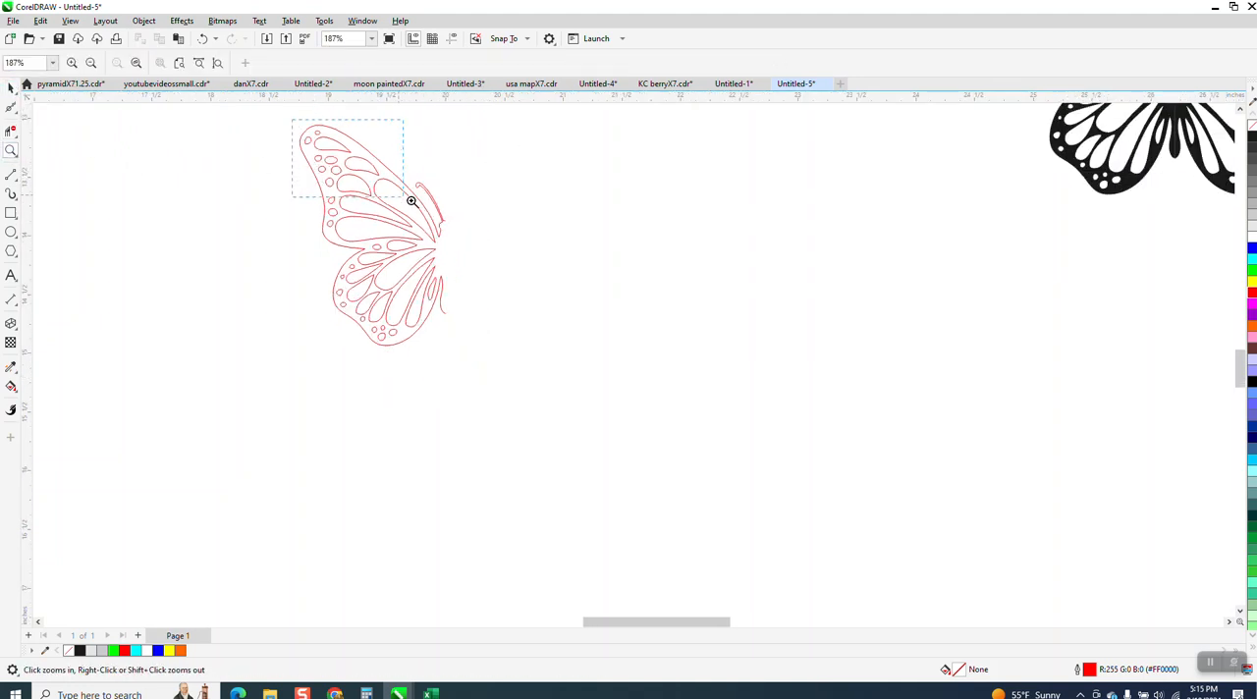
pyautogui.moveTo(411, 200); pyautogui.dragTo(412, 202)
pyautogui.click(17, 114)
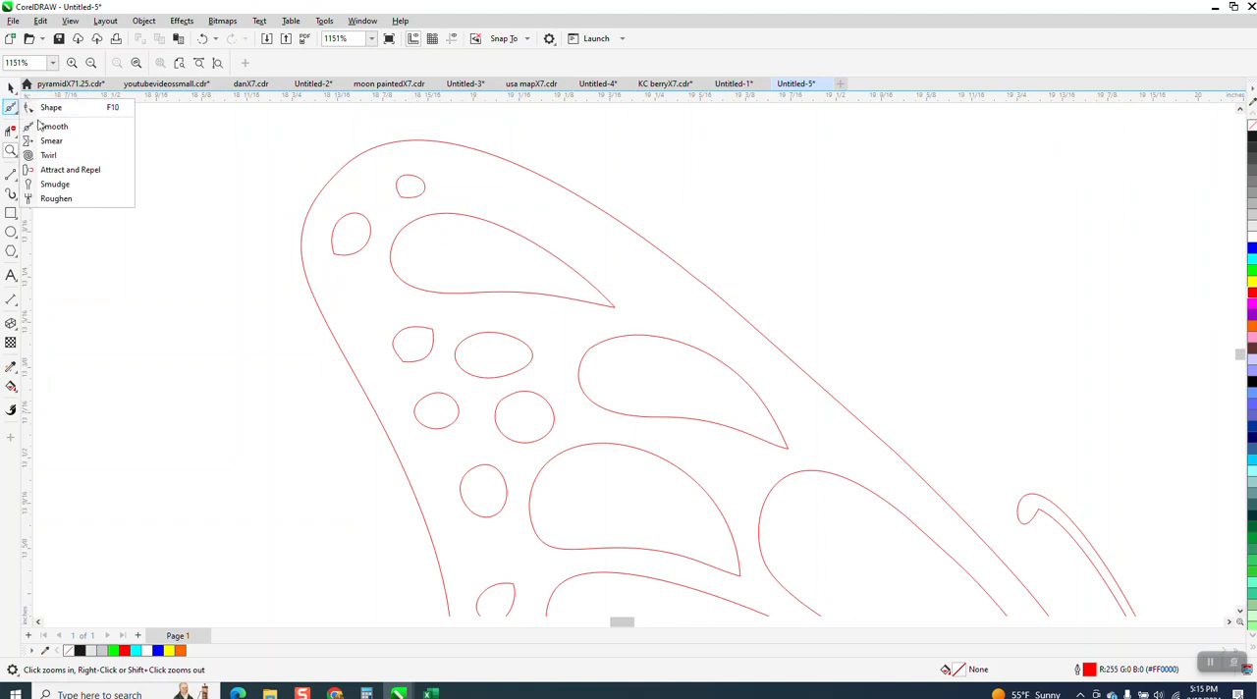
pyautogui.click(47, 128)
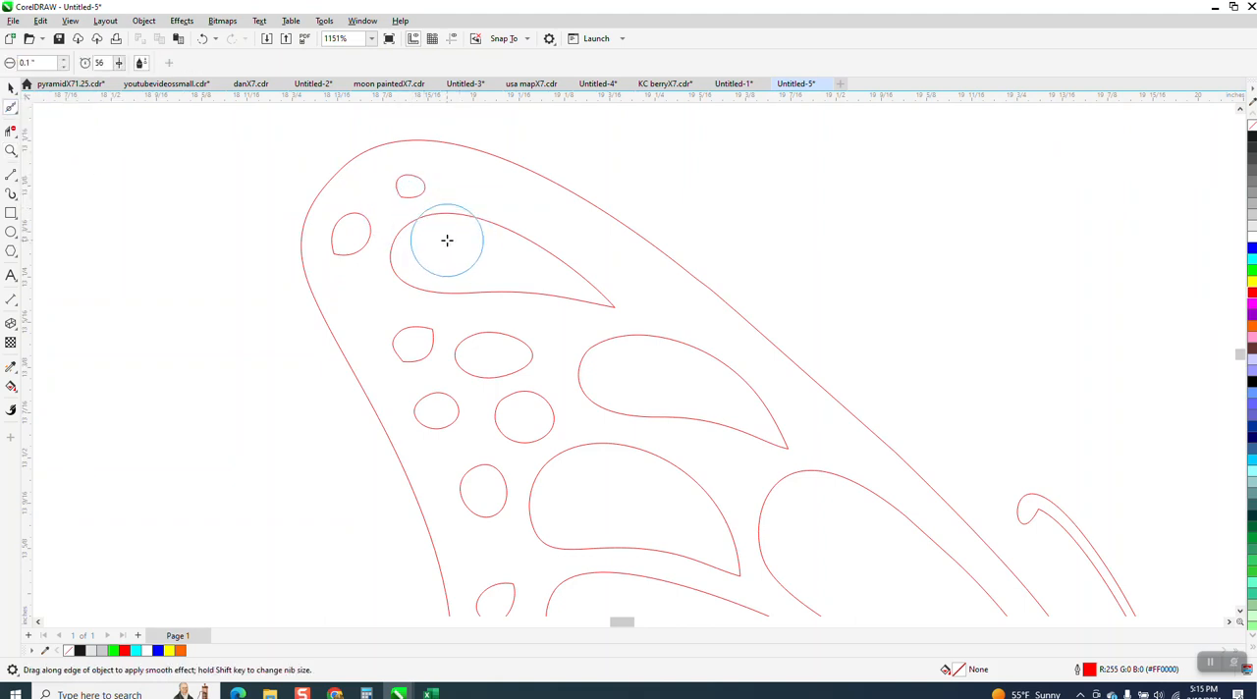
pyautogui.click(617, 308)
pyautogui.moveTo(617, 308); pyautogui.dragTo(578, 297)
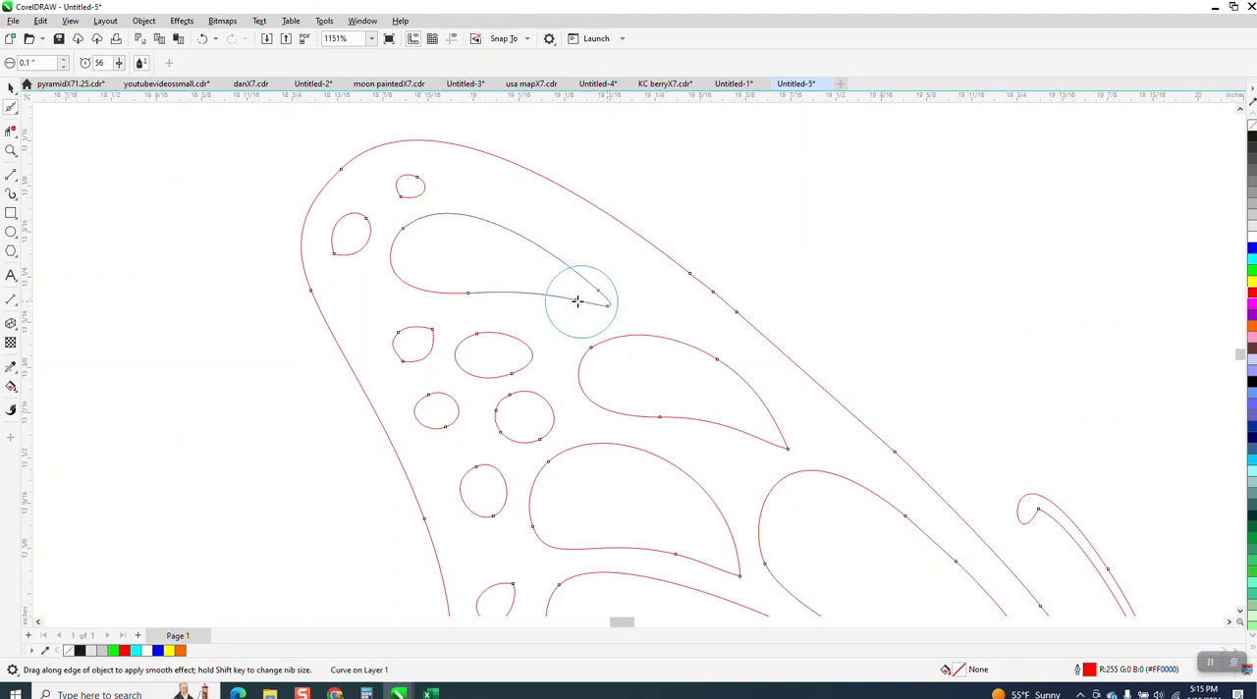
pyautogui.moveTo(344, 241); pyautogui.dragTo(351, 239)
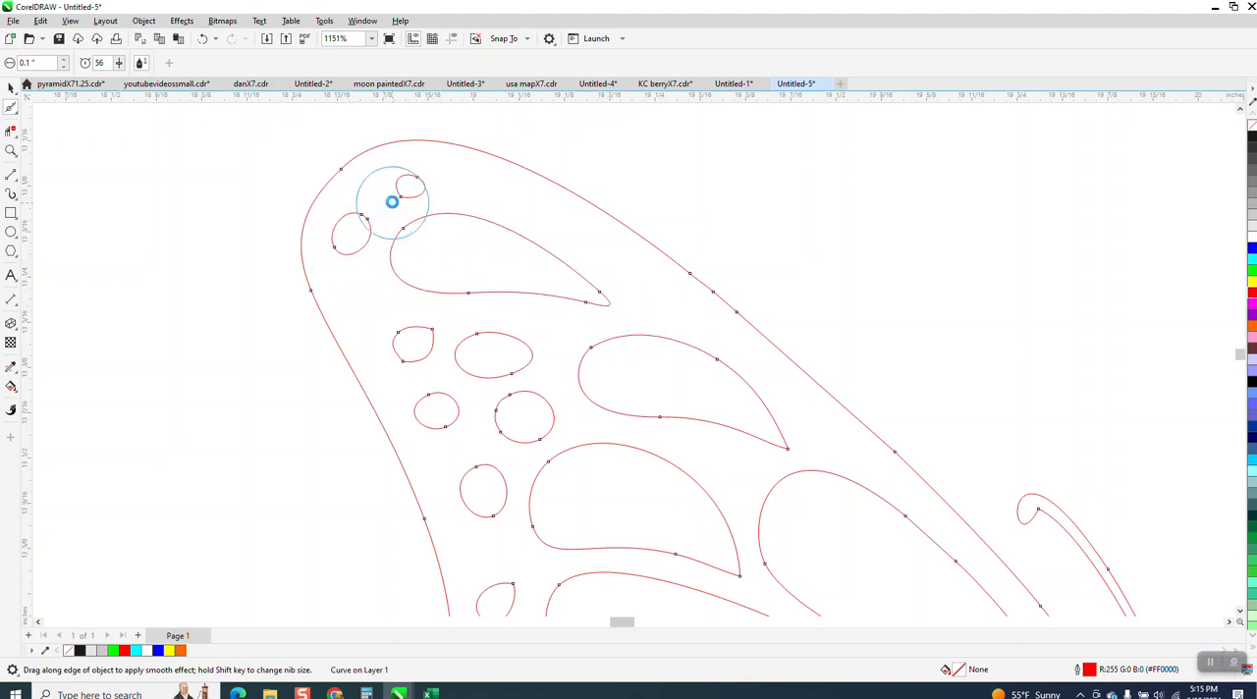
pyautogui.moveTo(402, 193)
pyautogui.mouseDown()
pyautogui.moveTo(407, 183)
pyautogui.moveTo(393, 246)
pyautogui.mouseUp()
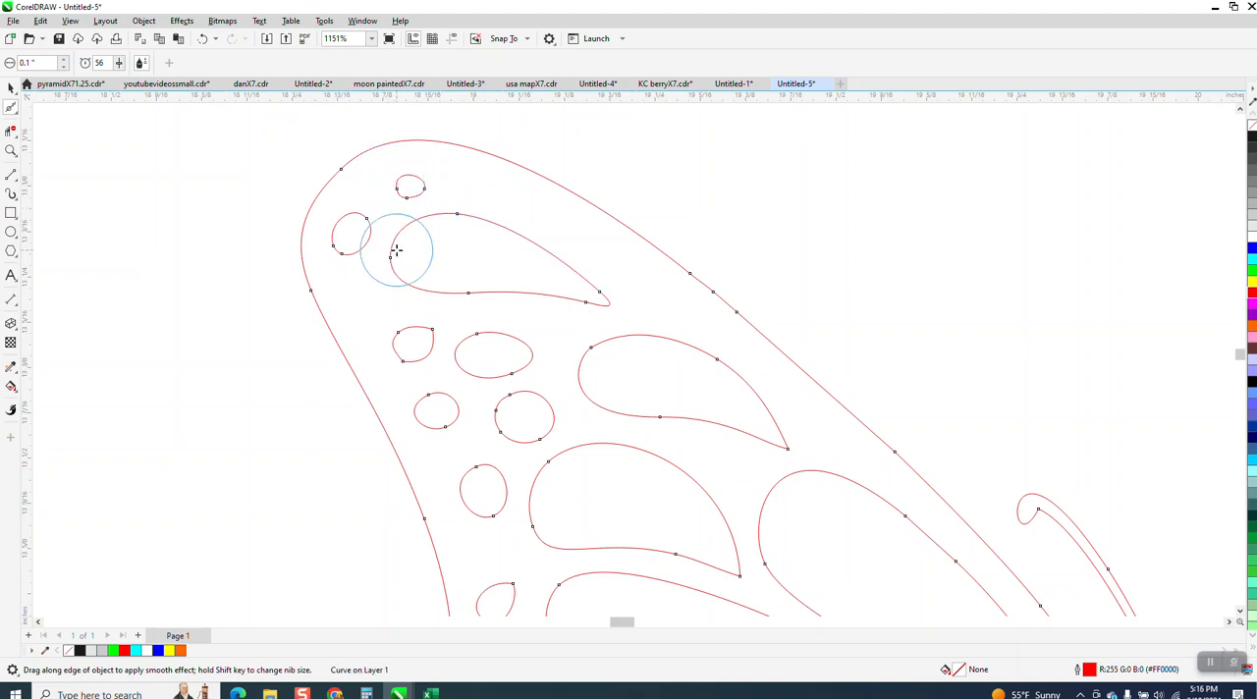
# Step: Delete the extra node of the angular small hole below the top teardrop cutout and reshape its curve handles into a rounder oval
pyautogui.click(11, 149)
pyautogui.click(495, 345)
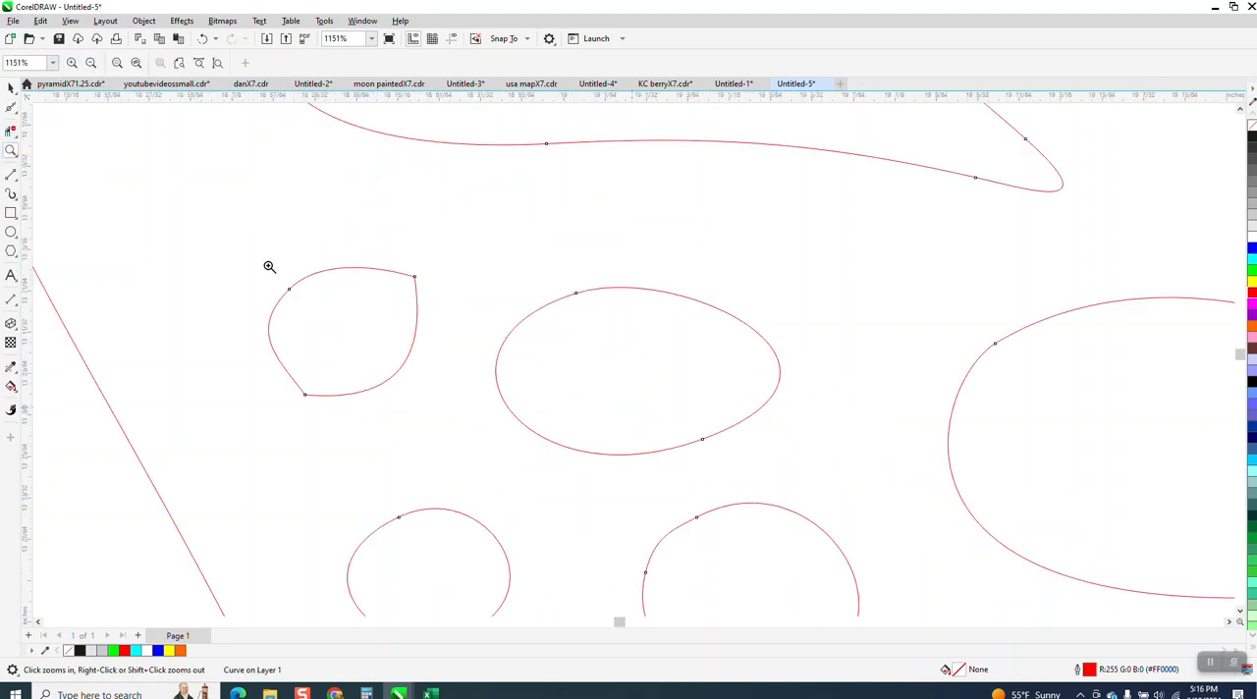
pyautogui.click(19, 120)
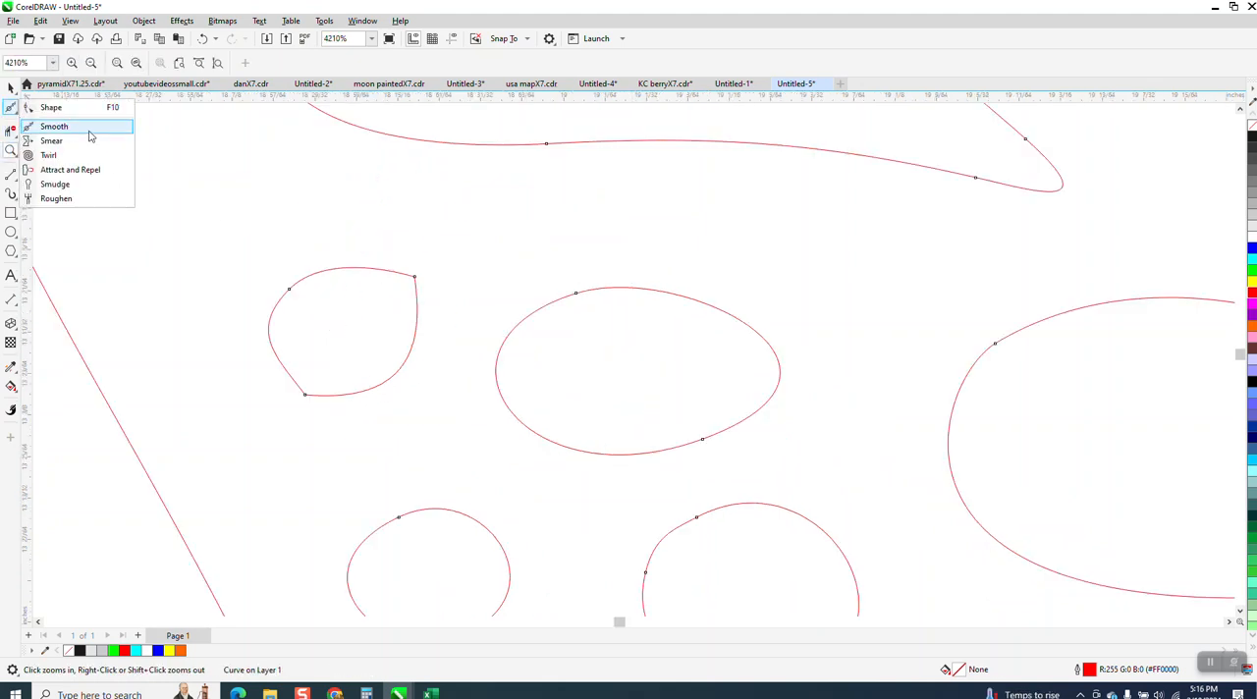
pyautogui.click(57, 106)
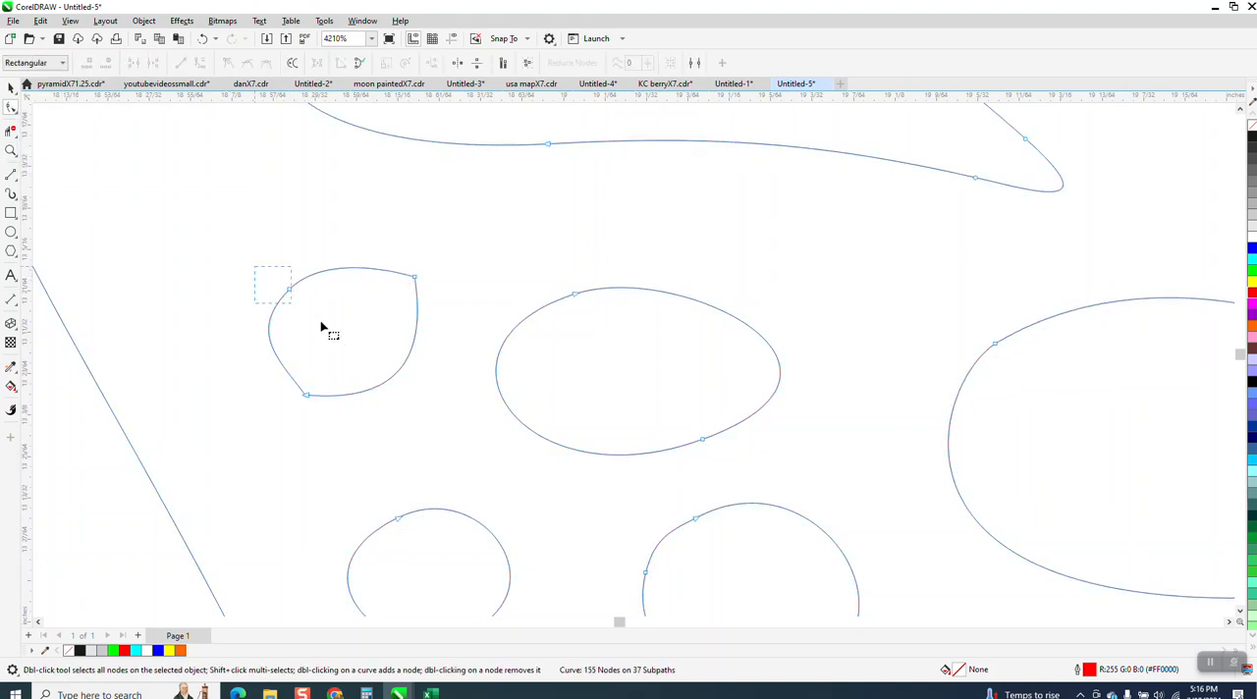
pyautogui.moveTo(333, 332); pyautogui.dragTo(340, 317)
pyautogui.press('Delete')
pyautogui.click(415, 279)
pyautogui.moveTo(429, 363); pyautogui.dragTo(469, 346)
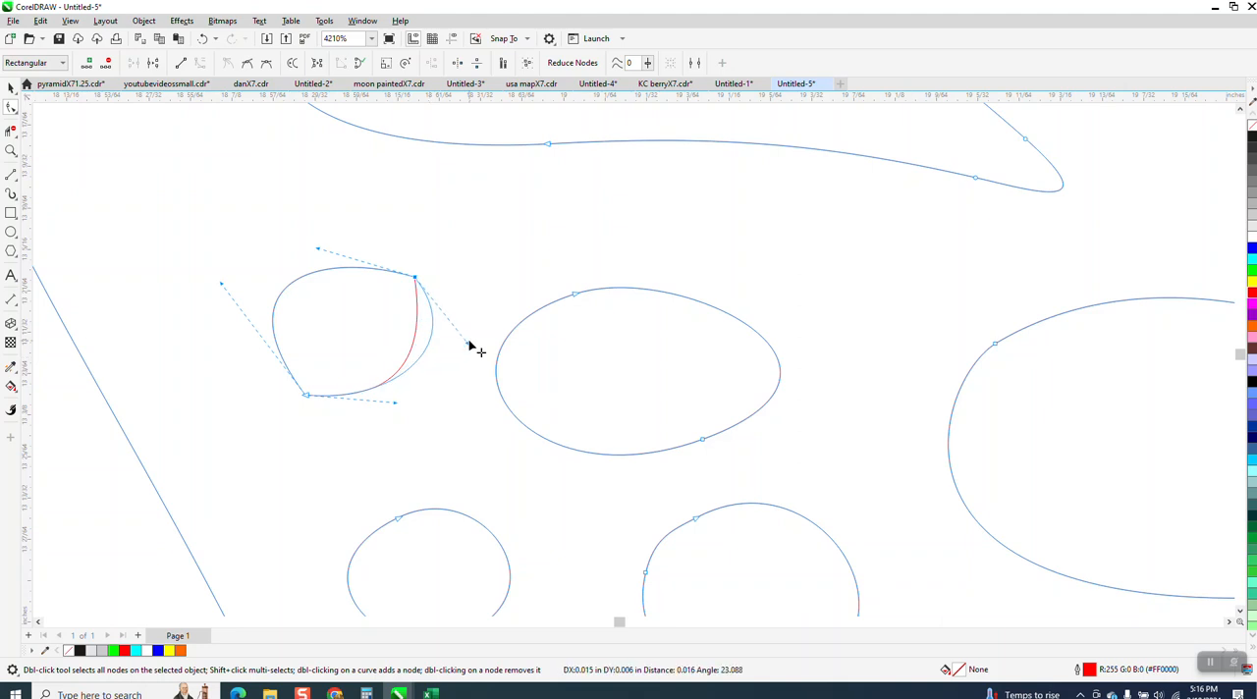
pyautogui.moveTo(317, 249); pyautogui.dragTo(335, 221)
pyautogui.moveTo(395, 403); pyautogui.dragTo(385, 451)
pyautogui.scroll(-5, 250, 313)
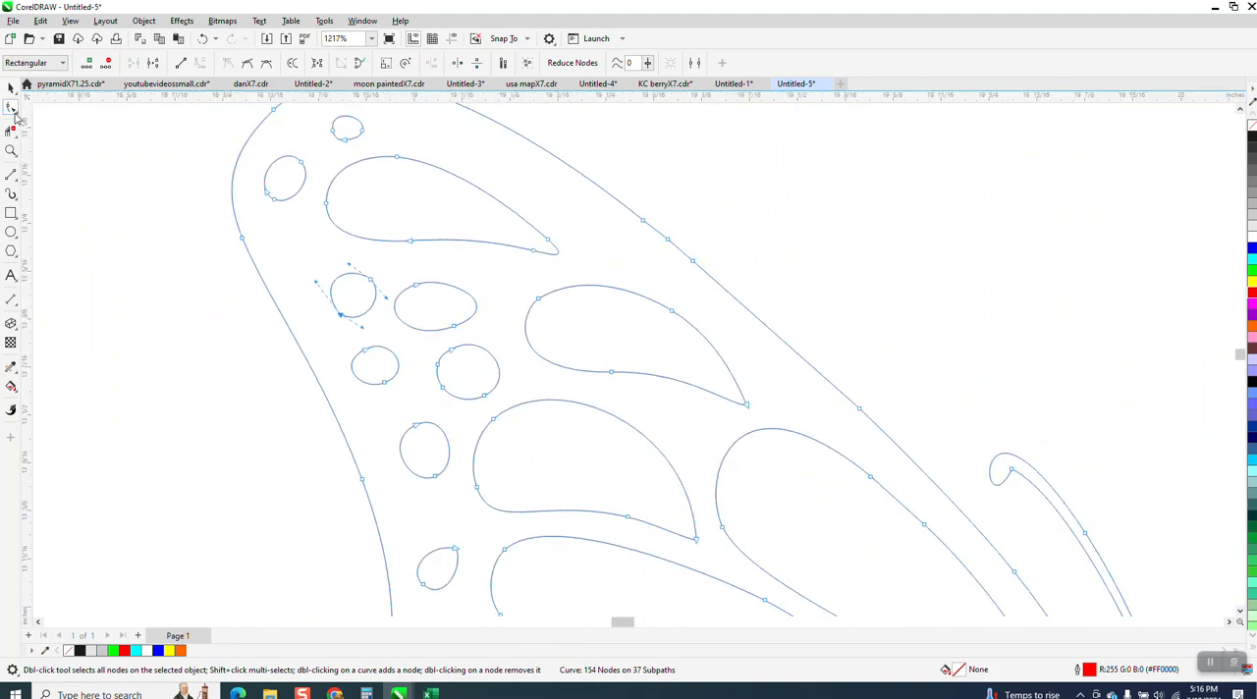
# Step: Smooth the pointed tips of the second and third teardrop cutouts in the upper wing
pyautogui.click(16, 116)
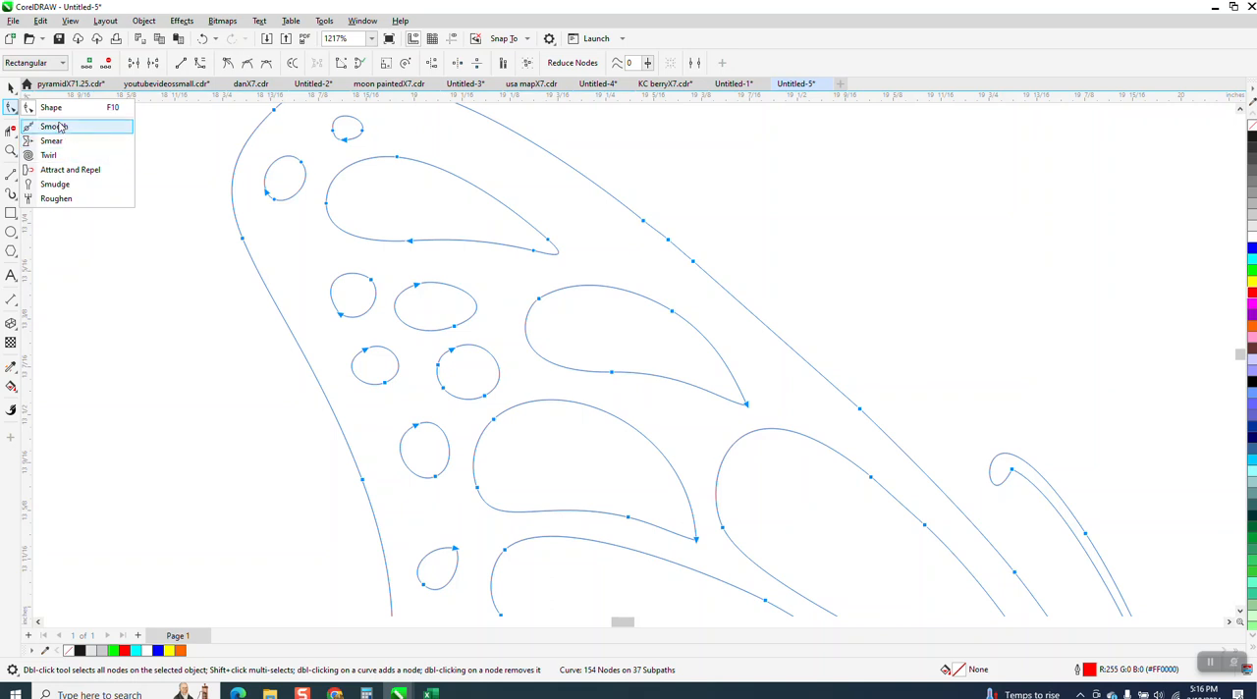
pyautogui.click(54, 127)
pyautogui.moveTo(749, 404); pyautogui.dragTo(735, 391)
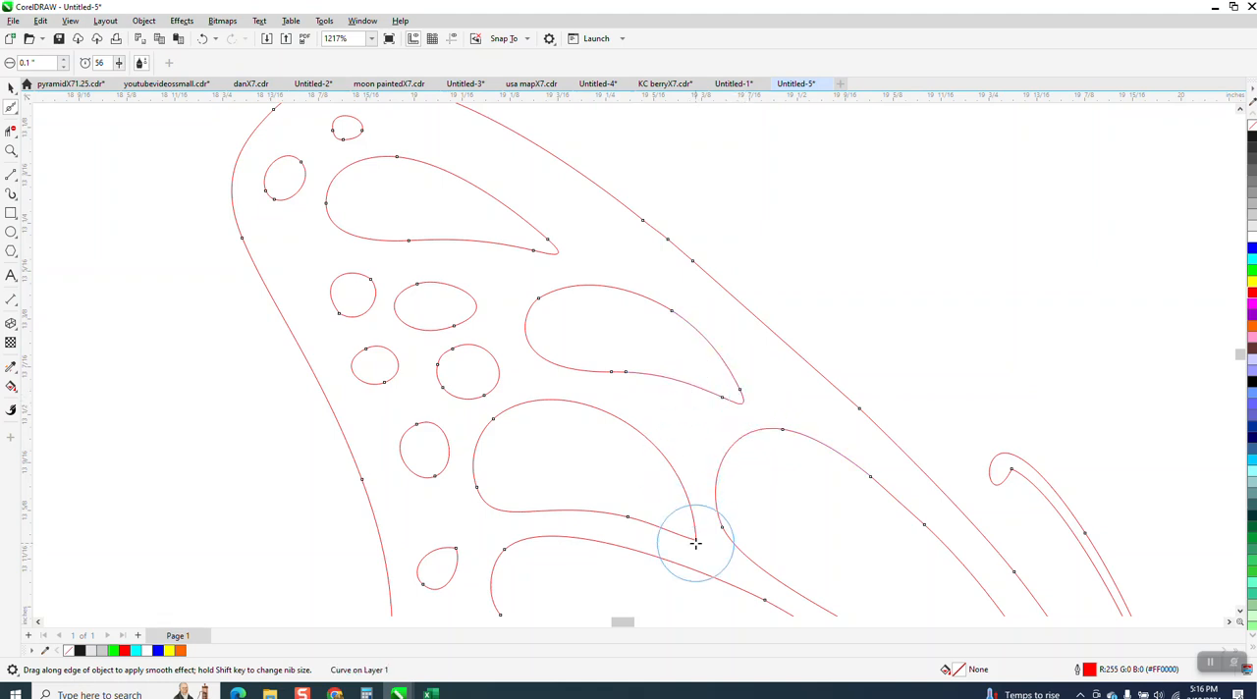
pyautogui.moveTo(695, 535); pyautogui.dragTo(693, 533)
pyautogui.scroll(-4, 576, 417)
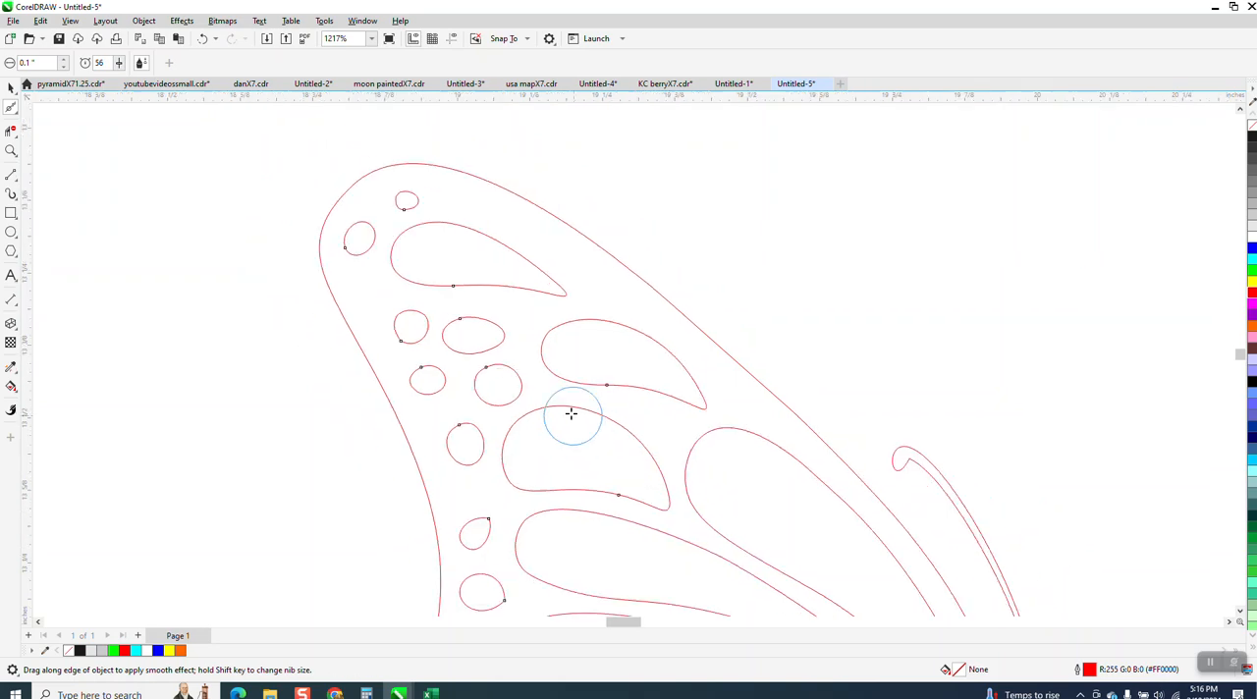
# Step: Smooth the inner tips of the upper wing's lower long cutouts, the teardrop and oval beneath them, and the outer-edge holes
pyautogui.scroll(-4, 715, 459)
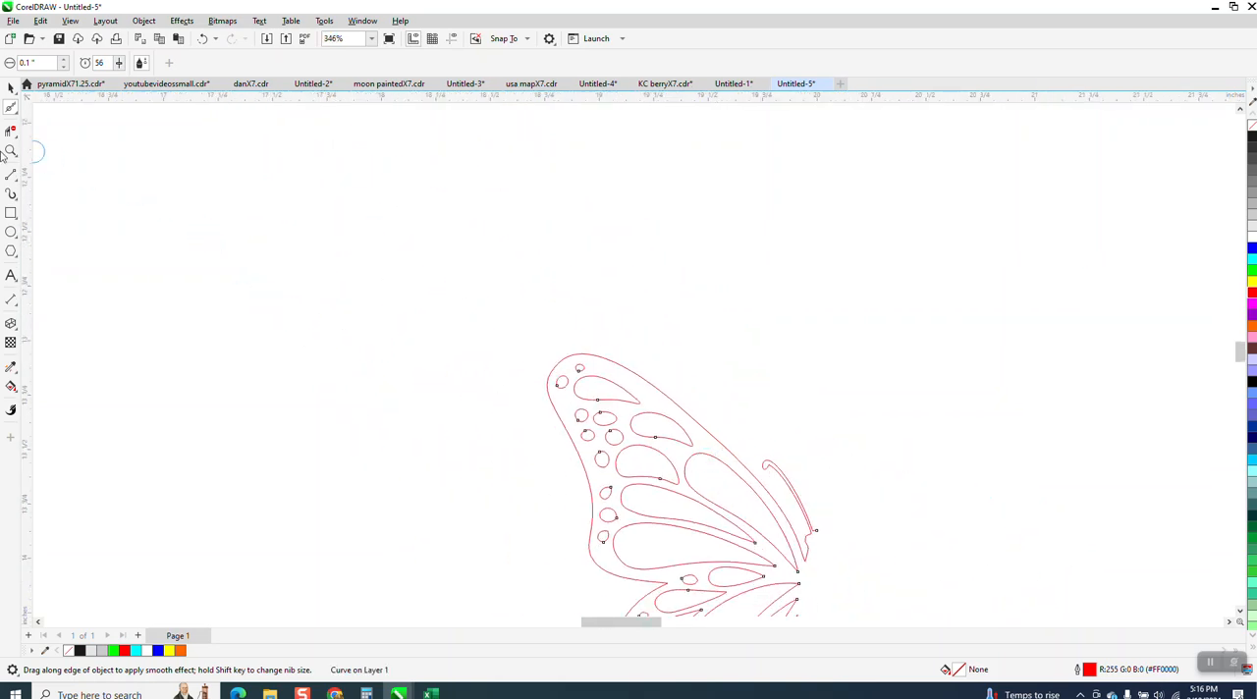
pyautogui.click(11, 150)
pyautogui.click(806, 572)
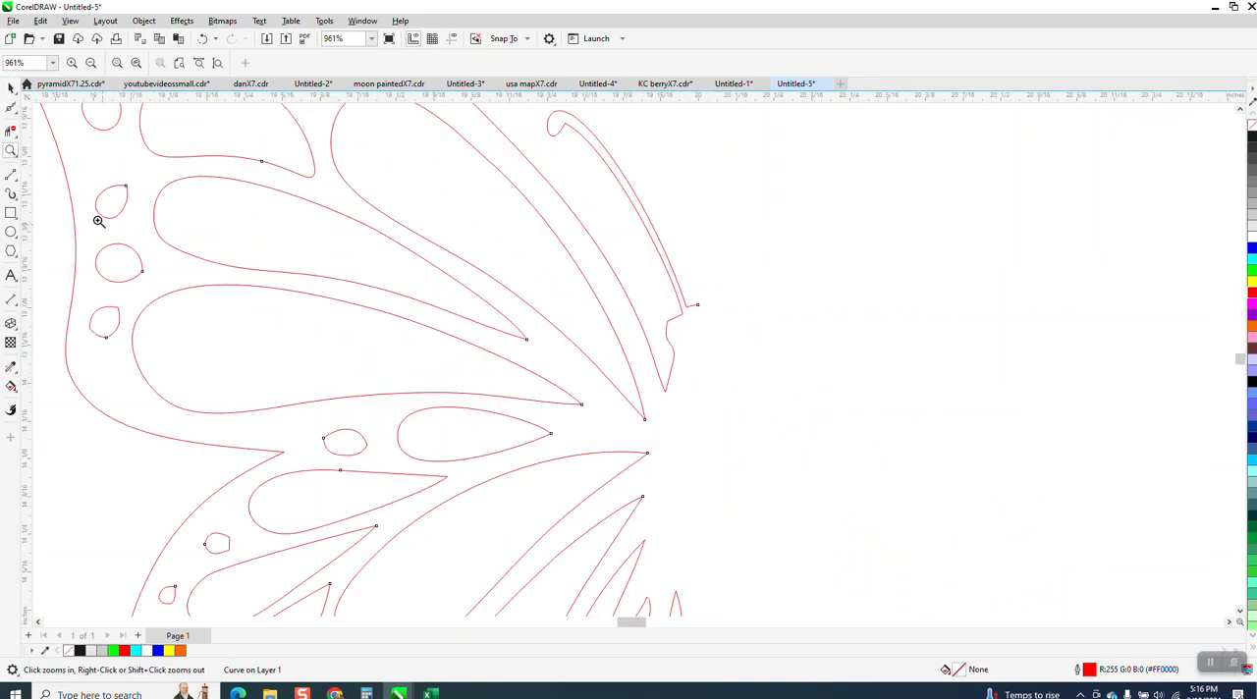
pyautogui.click(12, 110)
pyautogui.moveTo(538, 331); pyautogui.dragTo(524, 334)
pyautogui.moveTo(581, 405); pyautogui.dragTo(553, 432)
pyautogui.moveTo(357, 438)
pyautogui.mouseDown()
pyautogui.moveTo(347, 448)
pyautogui.moveTo(343, 438)
pyautogui.mouseUp()
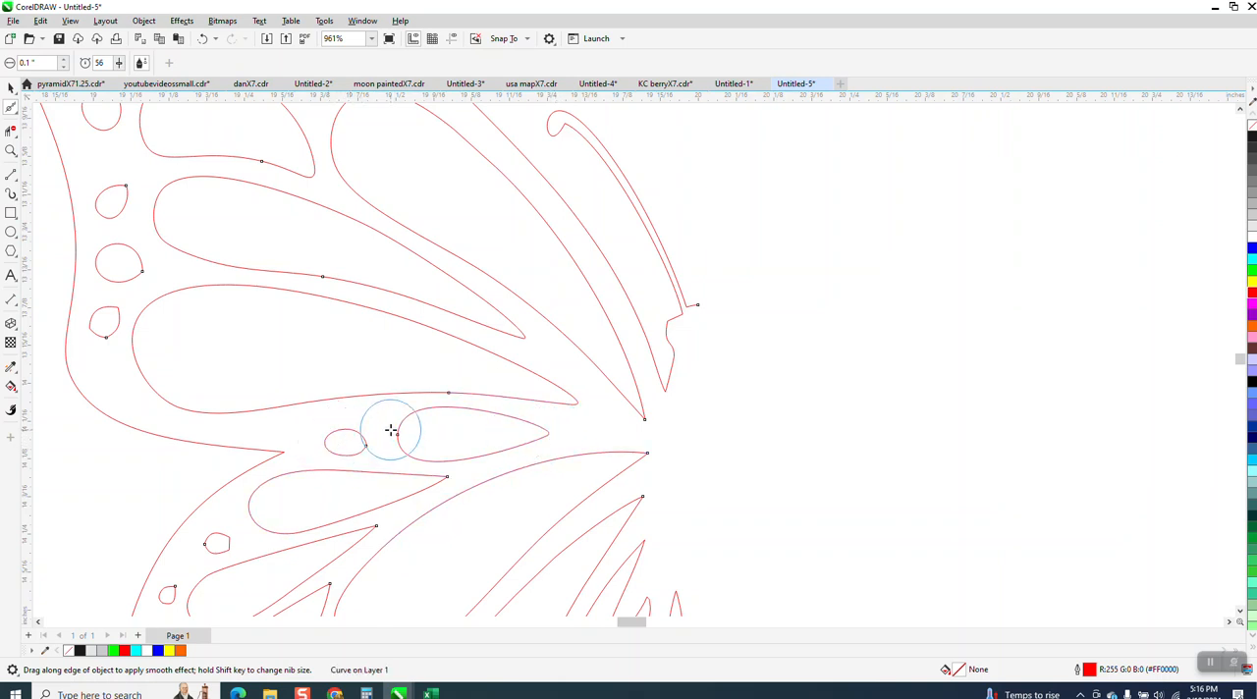
pyautogui.moveTo(87, 326)
pyautogui.mouseDown()
pyautogui.moveTo(135, 295)
pyautogui.moveTo(129, 266)
pyautogui.moveTo(82, 292)
pyautogui.moveTo(119, 258)
pyautogui.moveTo(147, 280)
pyautogui.moveTo(111, 186)
pyautogui.moveTo(117, 240)
pyautogui.moveTo(121, 191)
pyautogui.mouseUp()
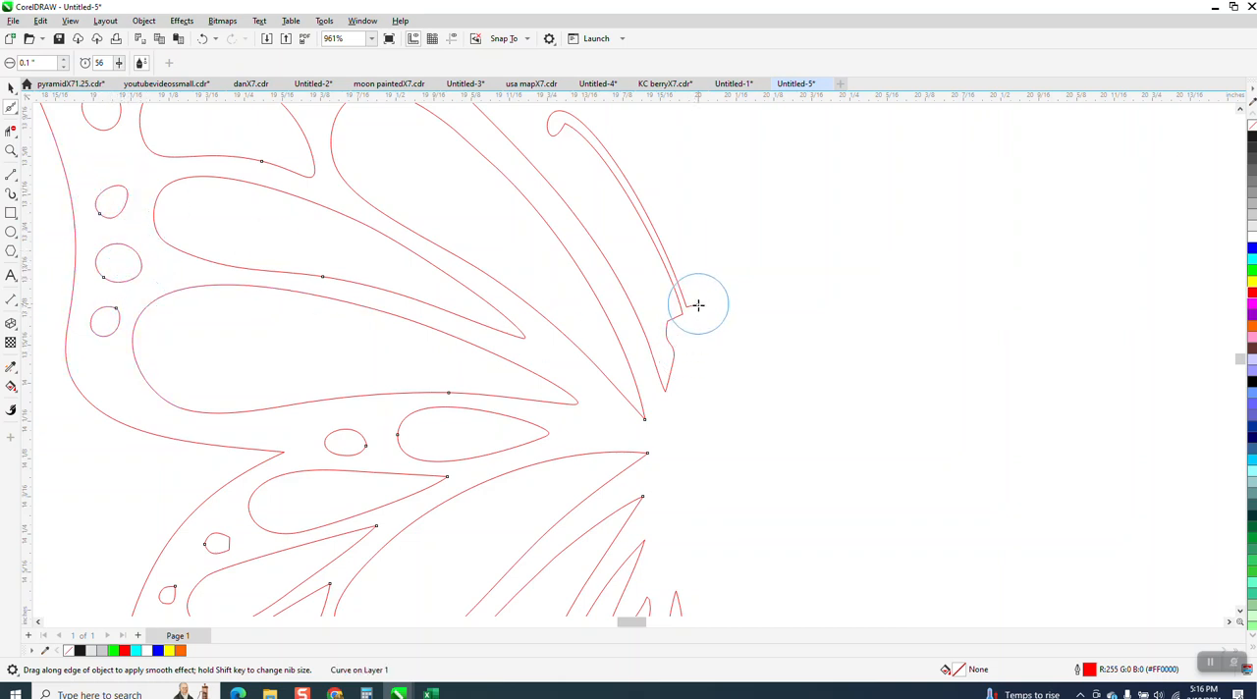
# Step: Smooth the head edge below the antenna and the pointed cutout tips near the body and in the lower wing
pyautogui.moveTo(695, 304)
pyautogui.mouseDown()
pyautogui.moveTo(657, 329)
pyautogui.moveTo(668, 324)
pyautogui.moveTo(674, 359)
pyautogui.mouseUp()
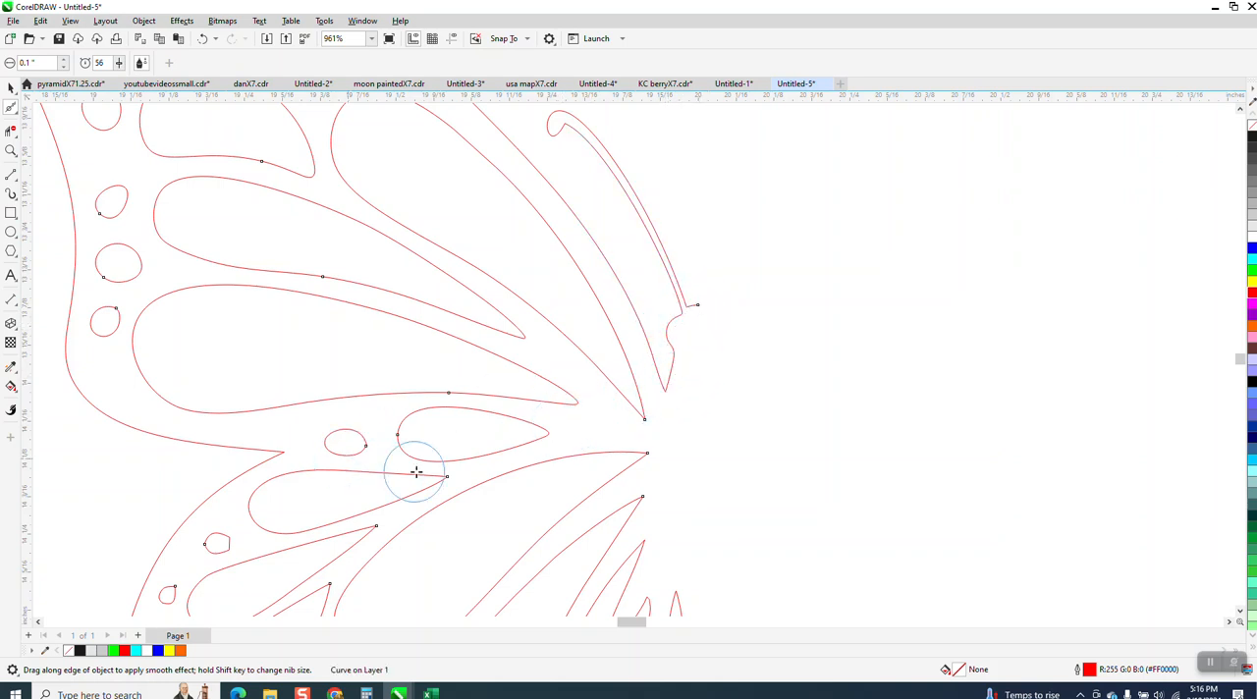
pyautogui.moveTo(443, 482)
pyautogui.mouseDown()
pyautogui.moveTo(500, 451)
pyautogui.moveTo(645, 458)
pyautogui.moveTo(645, 418)
pyautogui.mouseUp()
pyautogui.moveTo(644, 529); pyautogui.dragTo(650, 521)
pyautogui.scroll(-2, 584, 424)
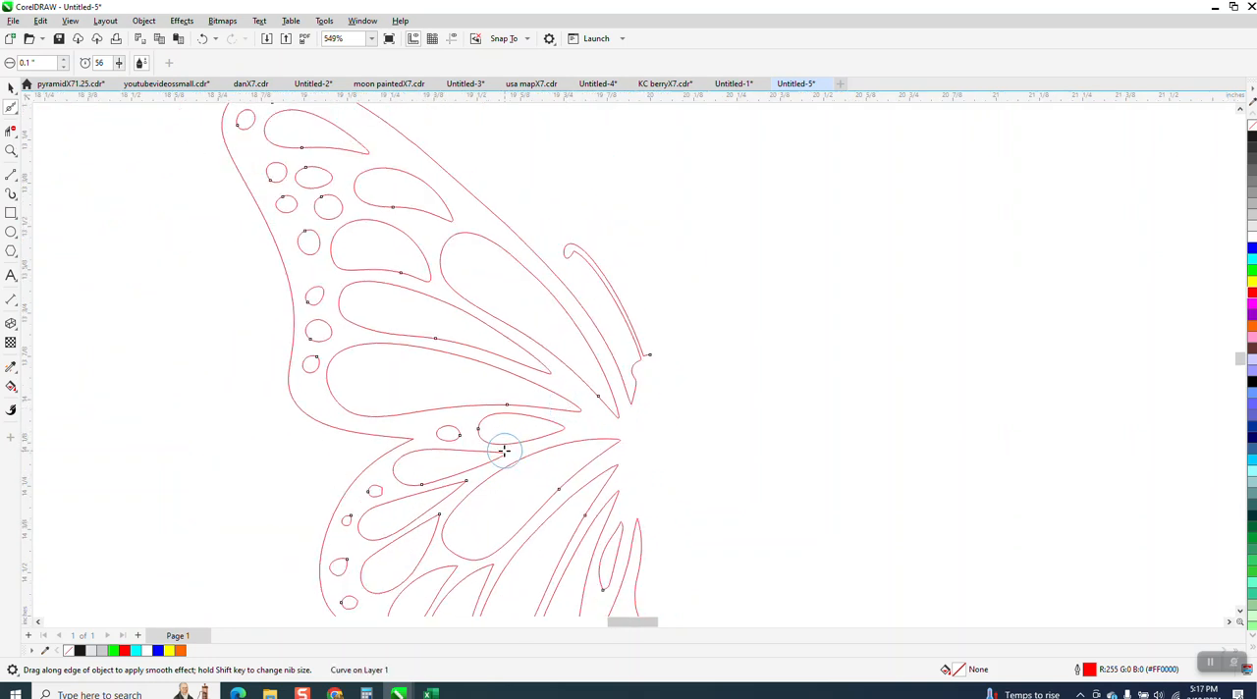
pyautogui.moveTo(466, 491)
pyautogui.mouseDown()
pyautogui.moveTo(472, 482)
pyautogui.moveTo(446, 512)
pyautogui.moveTo(487, 580)
pyautogui.moveTo(497, 569)
pyautogui.mouseUp()
pyautogui.moveTo(593, 505); pyautogui.dragTo(617, 469)
# Step: Smooth the small oval between the wings and the angular holes along the lower wing's upper outer edge
pyautogui.click(10, 151)
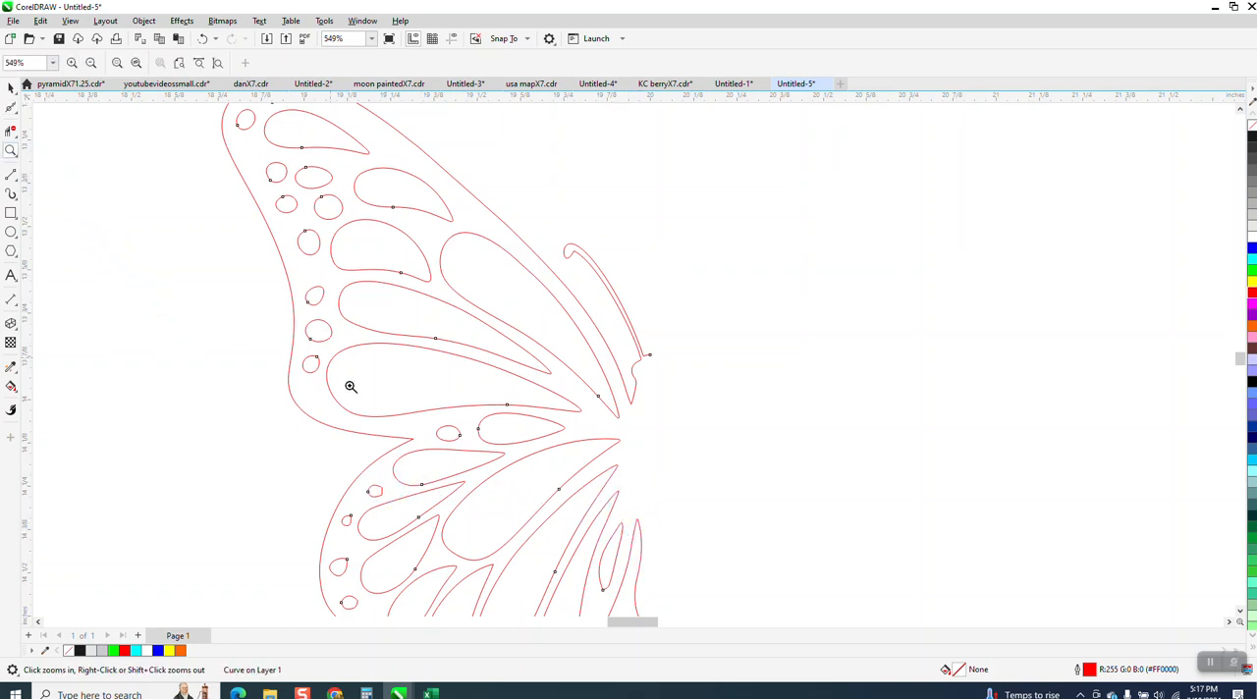
pyautogui.moveTo(326, 343); pyautogui.dragTo(649, 549)
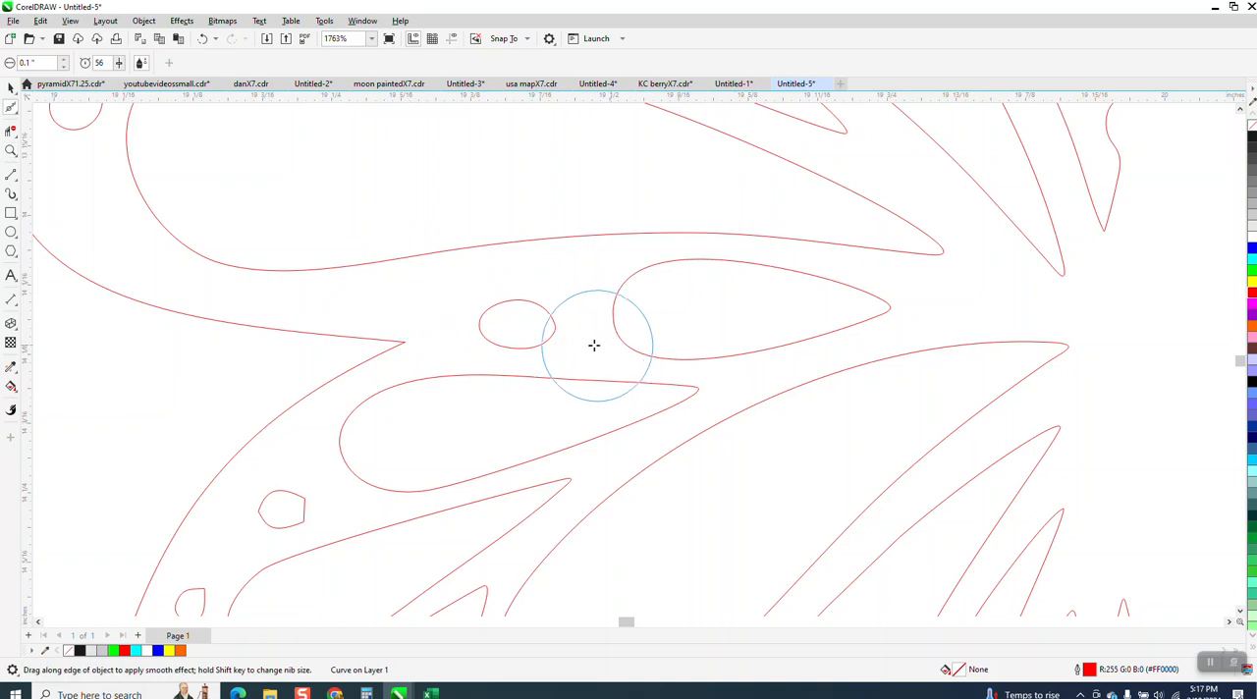
pyautogui.moveTo(551, 328); pyautogui.dragTo(553, 328)
pyautogui.moveTo(303, 506)
pyautogui.mouseDown()
pyautogui.moveTo(297, 517)
pyautogui.moveTo(303, 509)
pyautogui.moveTo(252, 493)
pyautogui.mouseUp()
pyautogui.scroll(-2, 351, 317)
pyautogui.scroll(-2, 282, 351)
pyautogui.click(264, 494)
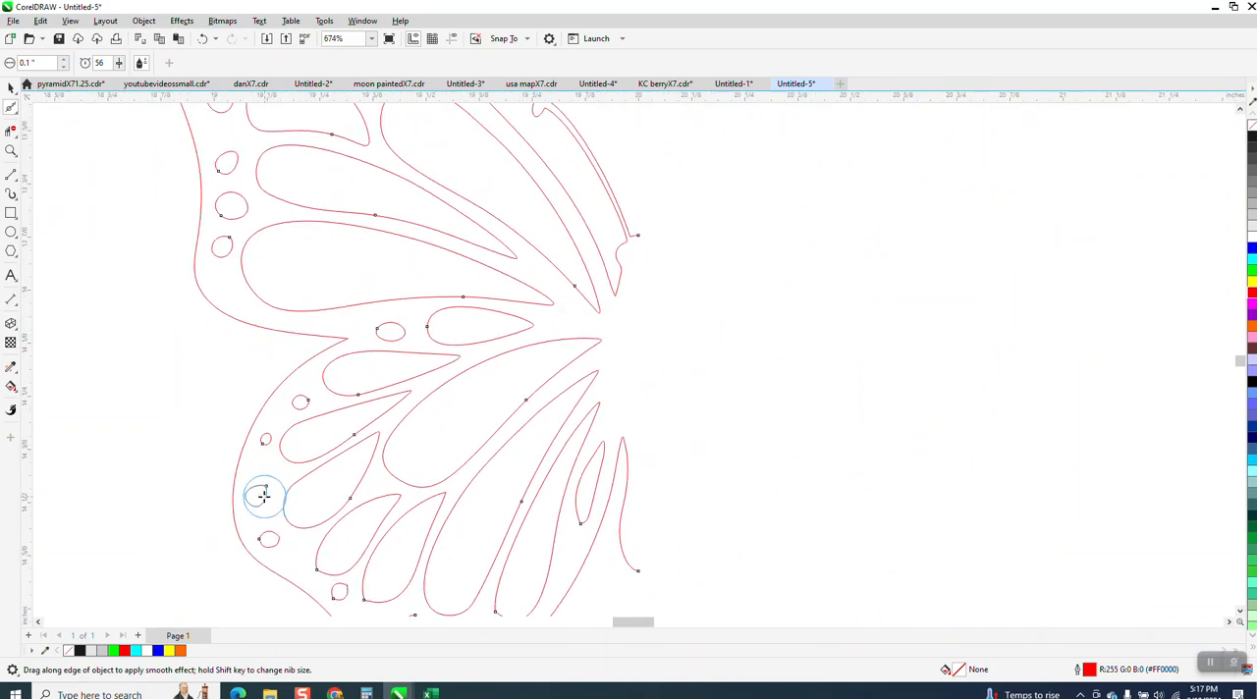
# Step: Round the angular ends of the small hole near the outer bend of the lower wing with the Smooth tool
pyautogui.click(10, 153)
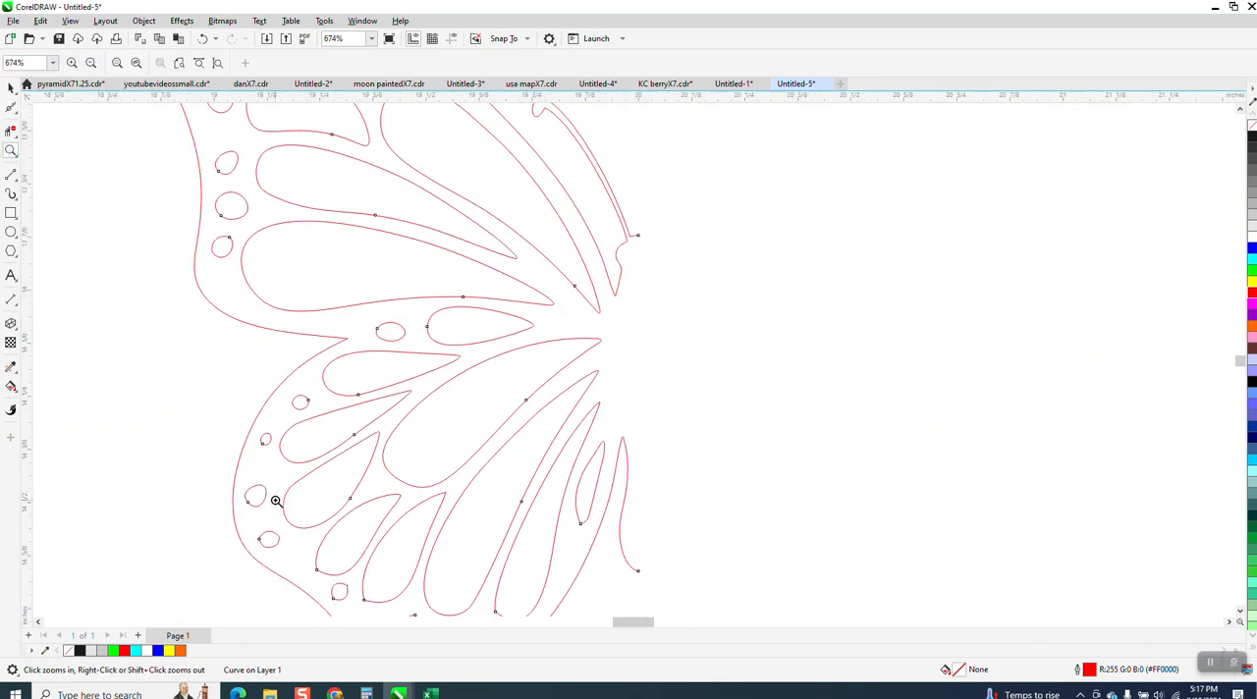
pyautogui.moveTo(388, 581); pyautogui.dragTo(389, 582)
pyautogui.click(10, 110)
pyautogui.moveTo(291, 329)
pyautogui.mouseDown()
pyautogui.moveTo(306, 337)
pyautogui.moveTo(292, 345)
pyautogui.mouseUp()
pyautogui.moveTo(141, 338); pyautogui.dragTo(146, 365)
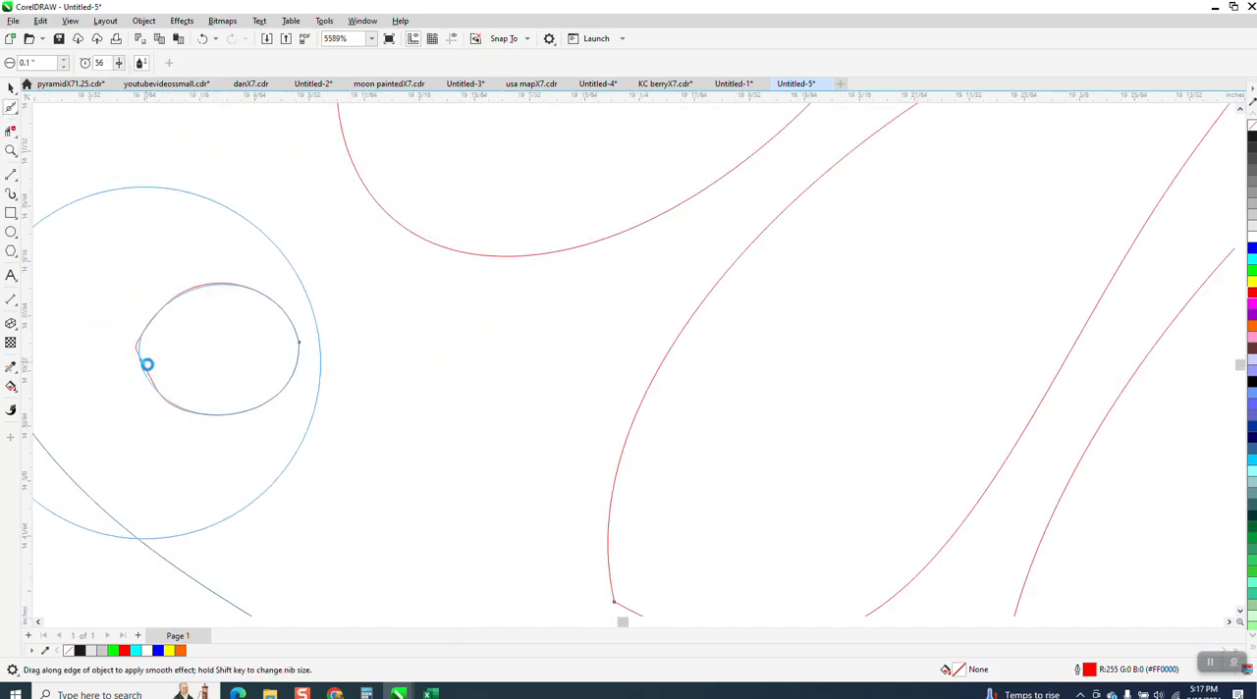
pyautogui.scroll(-3, 249, 333)
# Step: Smooth the small holes along the lower wing's bottom edge and the rounded ends of the narrow cutouts beside the body
pyautogui.moveTo(409, 425)
pyautogui.mouseDown()
pyautogui.moveTo(487, 464)
pyautogui.moveTo(563, 523)
pyautogui.moveTo(492, 503)
pyautogui.moveTo(485, 478)
pyautogui.moveTo(496, 486)
pyautogui.moveTo(484, 498)
pyautogui.moveTo(488, 475)
pyautogui.moveTo(613, 573)
pyautogui.moveTo(579, 608)
pyautogui.moveTo(603, 611)
pyautogui.moveTo(665, 583)
pyautogui.mouseUp()
pyautogui.scroll(-3, 474, 437)
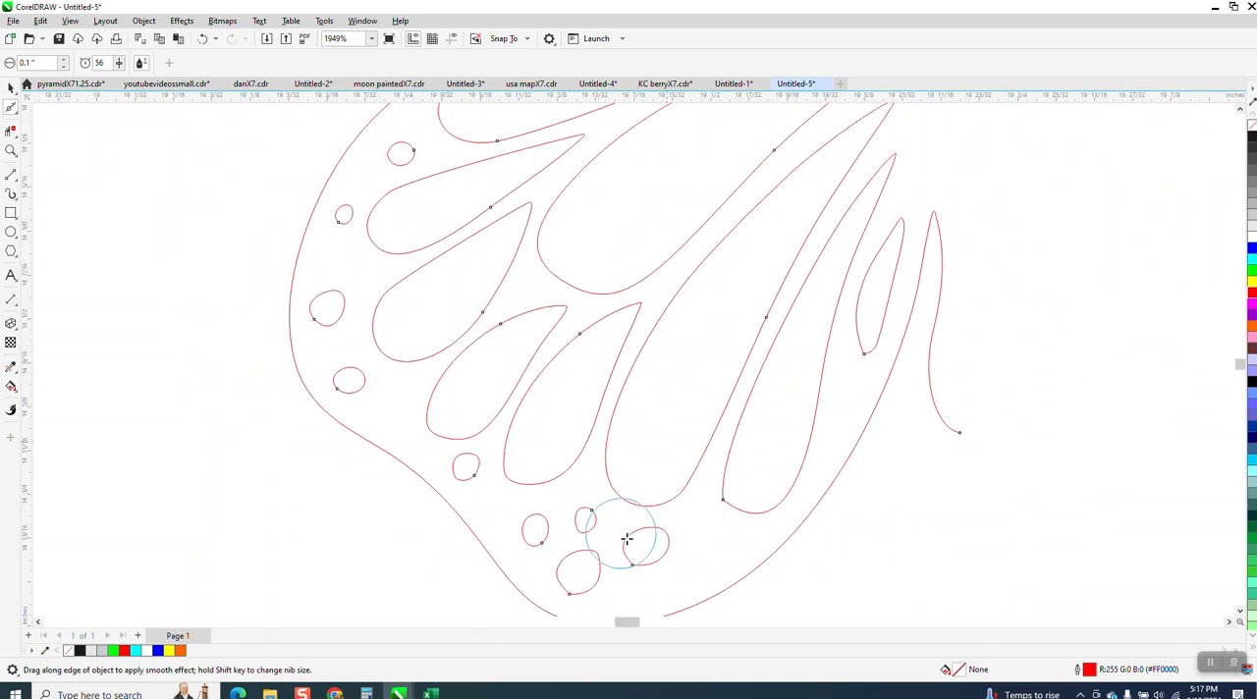
pyautogui.moveTo(594, 578)
pyautogui.mouseDown()
pyautogui.moveTo(575, 589)
pyautogui.moveTo(576, 577)
pyautogui.mouseUp()
pyautogui.moveTo(651, 554); pyautogui.dragTo(676, 539)
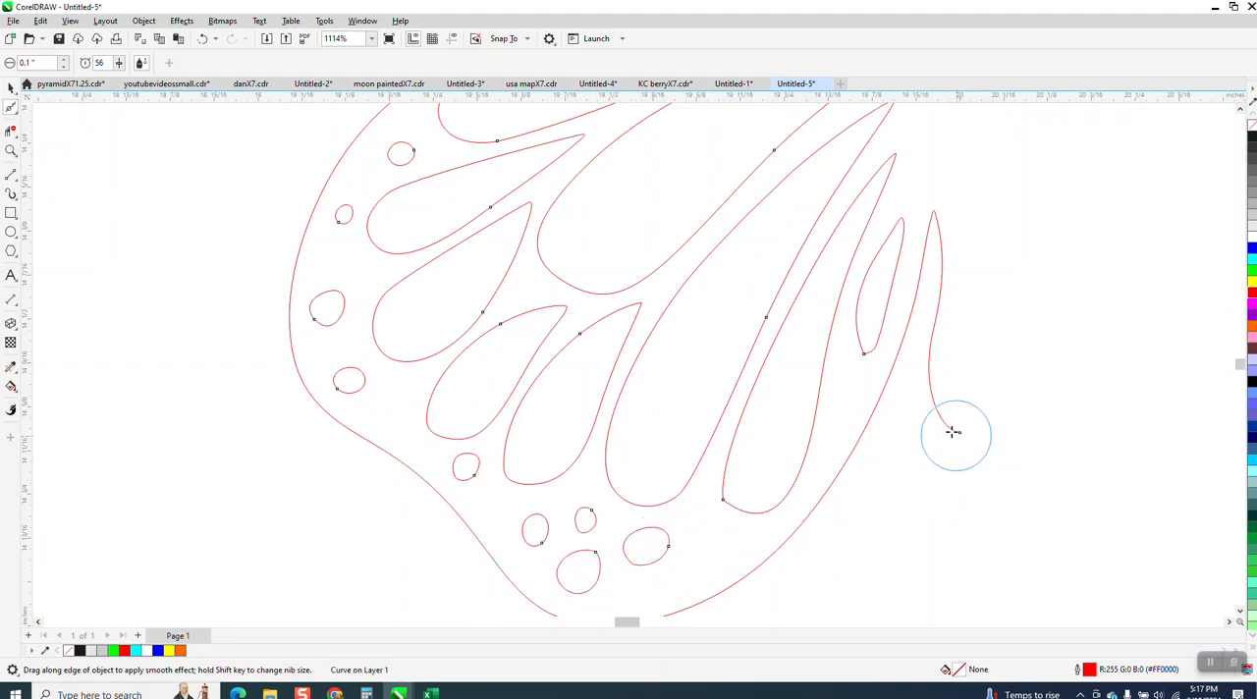
pyautogui.moveTo(867, 354)
pyautogui.mouseDown()
pyautogui.moveTo(805, 462)
pyautogui.moveTo(738, 502)
pyautogui.moveTo(709, 489)
pyautogui.mouseUp()
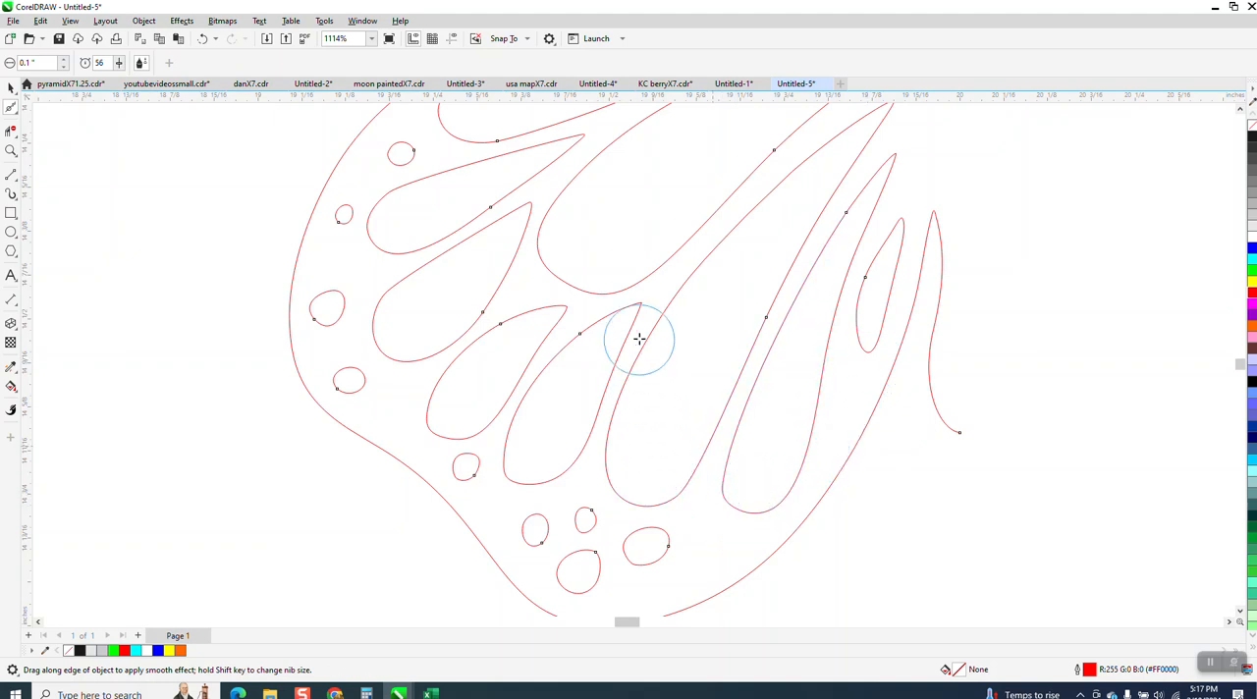
# Step: Mirror a copy of the half butterfly horizontally so that the two halves meet at the body's center
pyautogui.scroll(-4, 519, 284)
pyautogui.click(11, 86)
pyautogui.scroll(-3, 342, 322)
pyautogui.moveTo(385, 155); pyautogui.dragTo(686, 440)
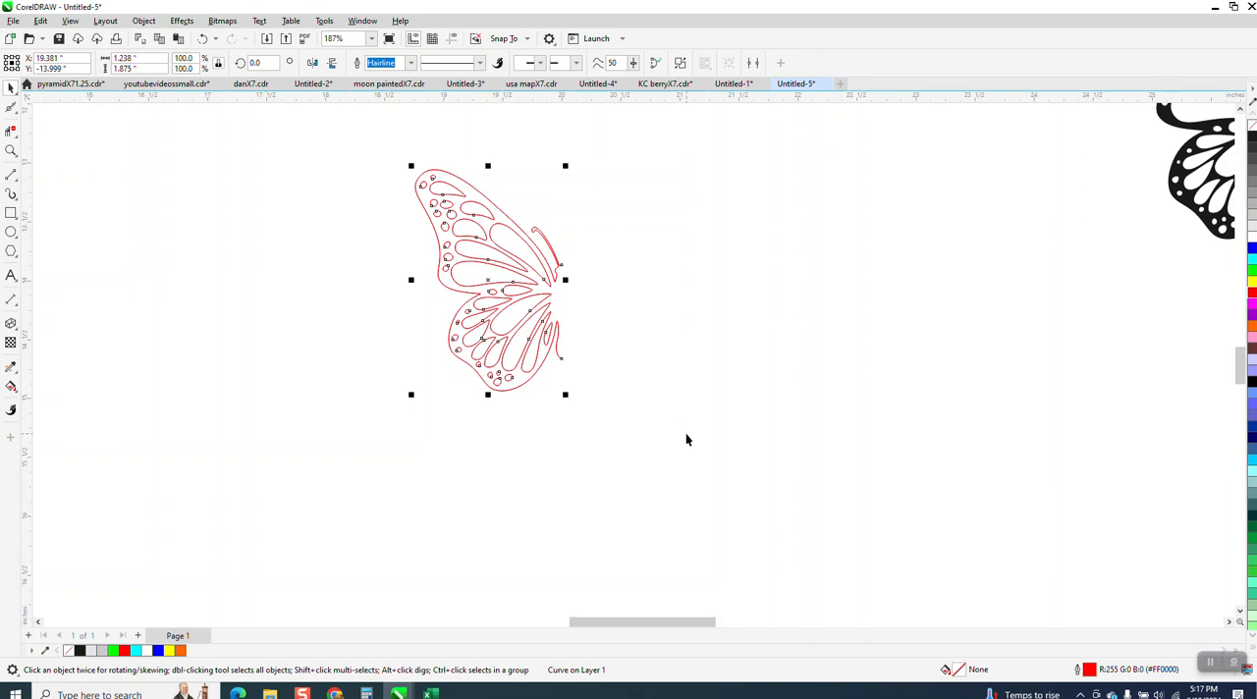
pyautogui.moveTo(413, 280); pyautogui.dragTo(595, 294)
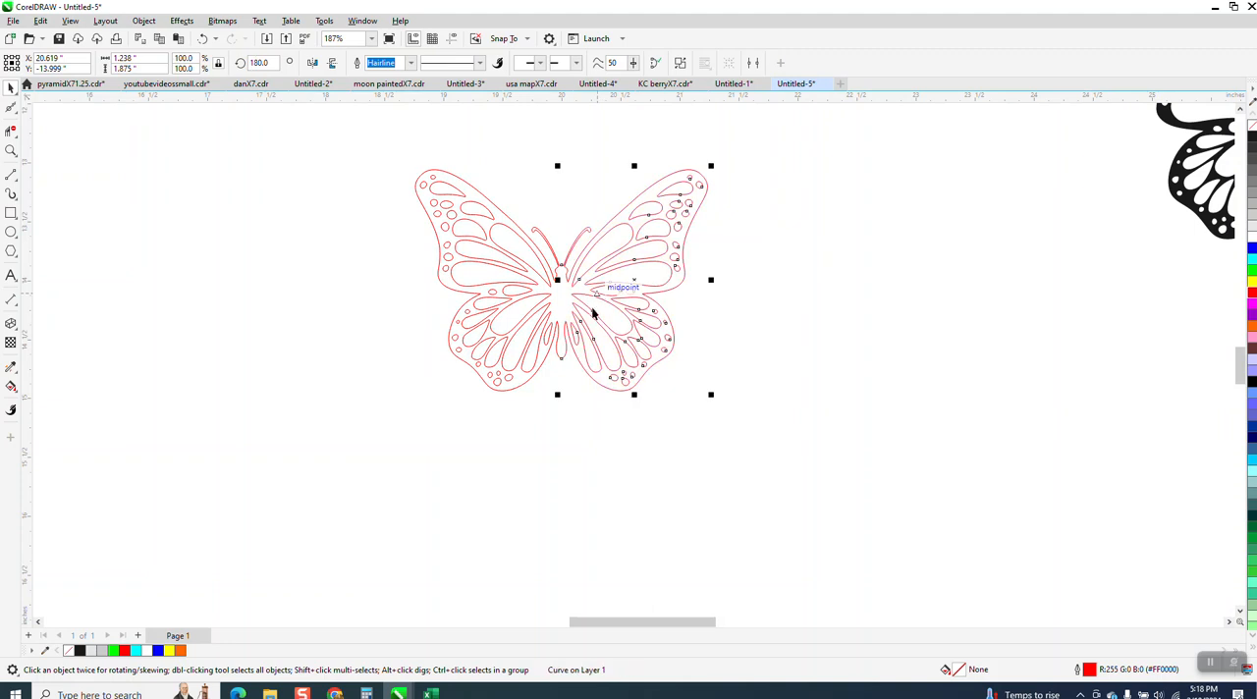
# Step: Draw a rectangle about 3.49 by 2.32 inches around the butterfly and apply a yellow Smart Fill to the butterfly's body and wings
pyautogui.click(10, 213)
pyautogui.moveTo(397, 141); pyautogui.dragTo(811, 417)
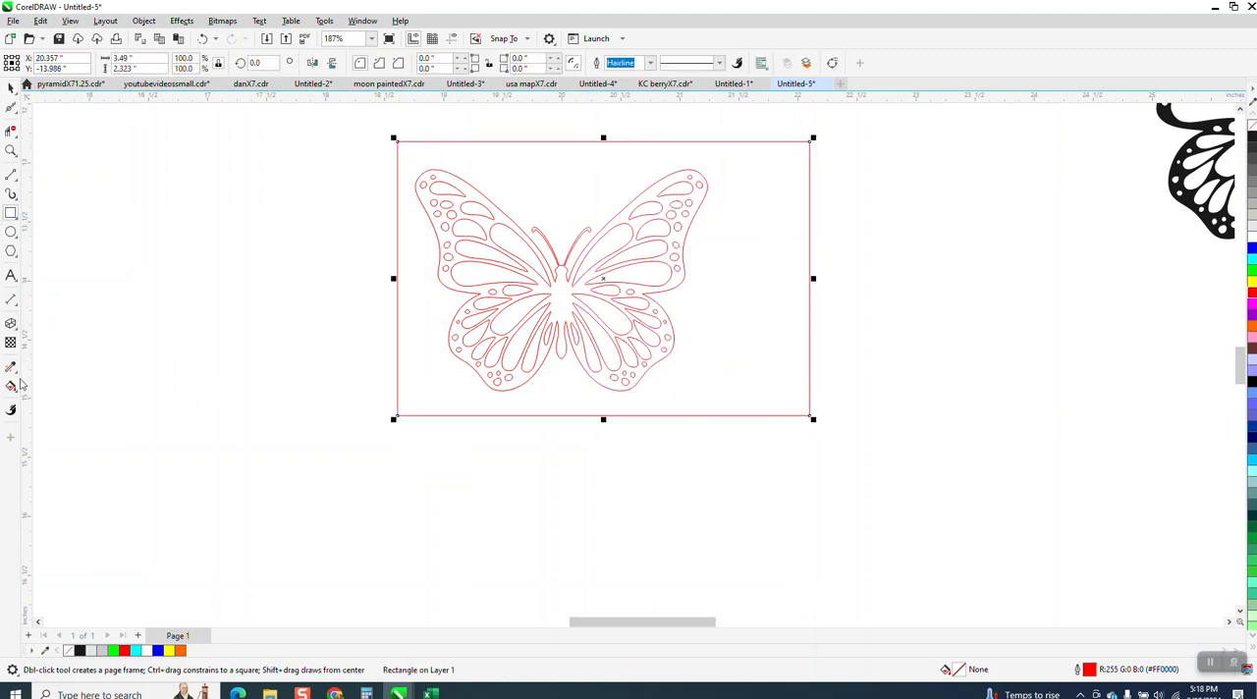
pyautogui.click(12, 386)
pyautogui.click(66, 402)
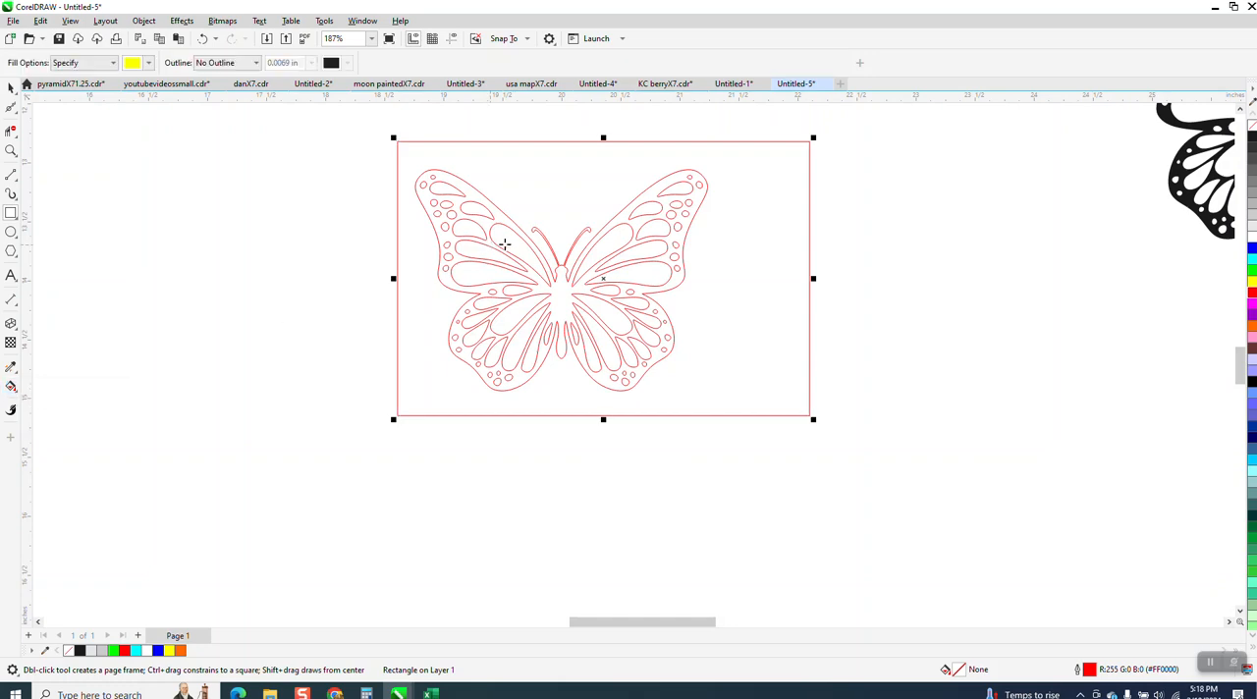
pyautogui.click(567, 296)
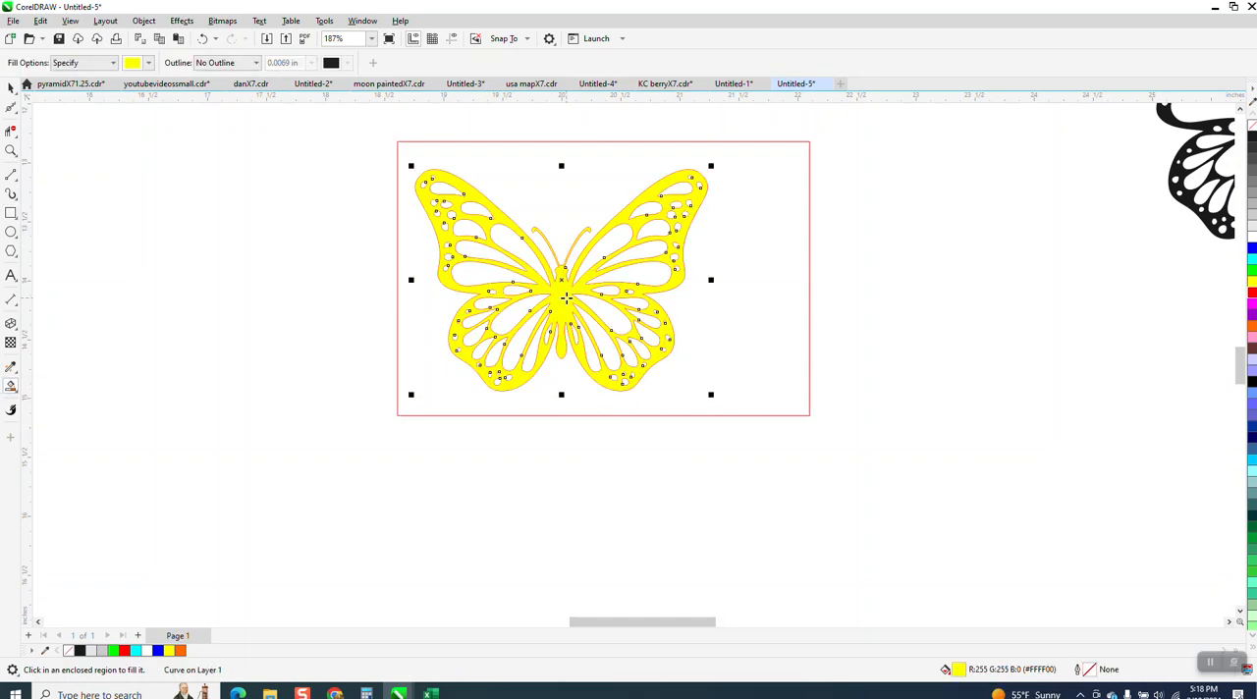
# Step: Move the yellow butterfly off the original halves, remove its fill and give it a red outline
pyautogui.click(11, 86)
pyautogui.moveTo(555, 288); pyautogui.dragTo(1018, 389)
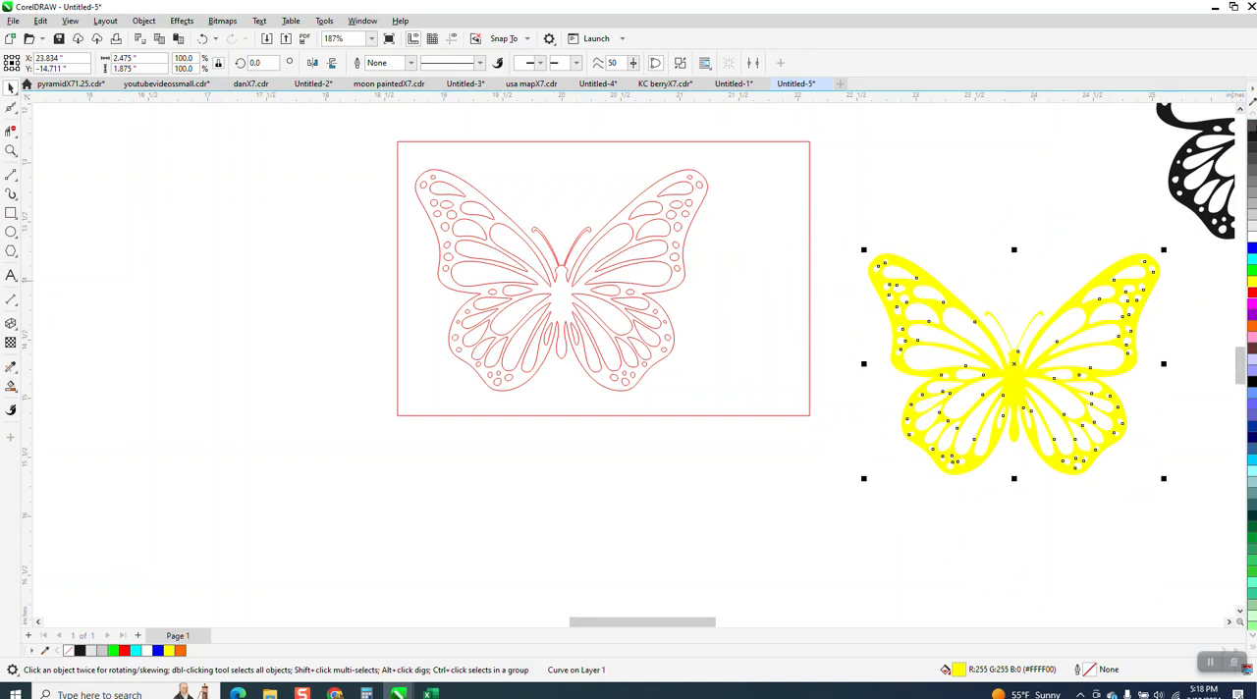
pyautogui.click(1252, 125)
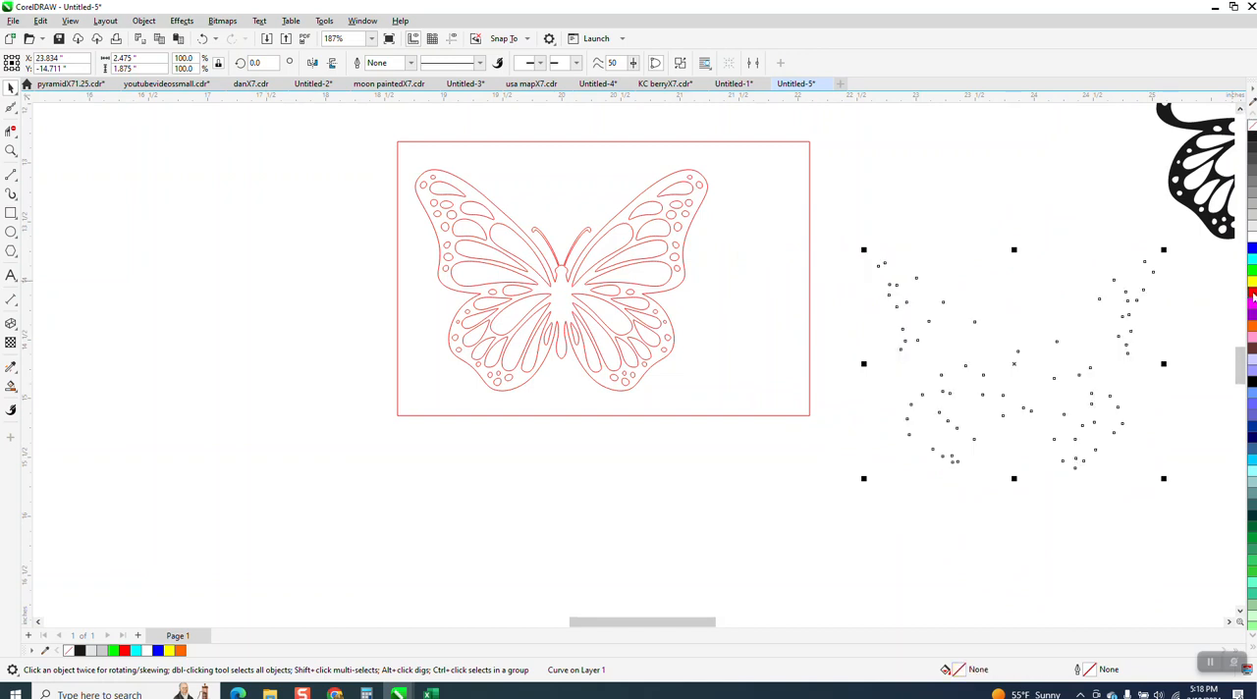
pyautogui.rightClick(1252, 295)
# Step: Delete the enclosing rectangle and both original butterfly halves, and center the combined butterfly outline on the page
pyautogui.moveTo(614, 272); pyautogui.dragTo(681, 317)
pyautogui.press('Delete')
pyautogui.press('Delete')
pyautogui.moveTo(382, 149); pyautogui.dragTo(736, 446)
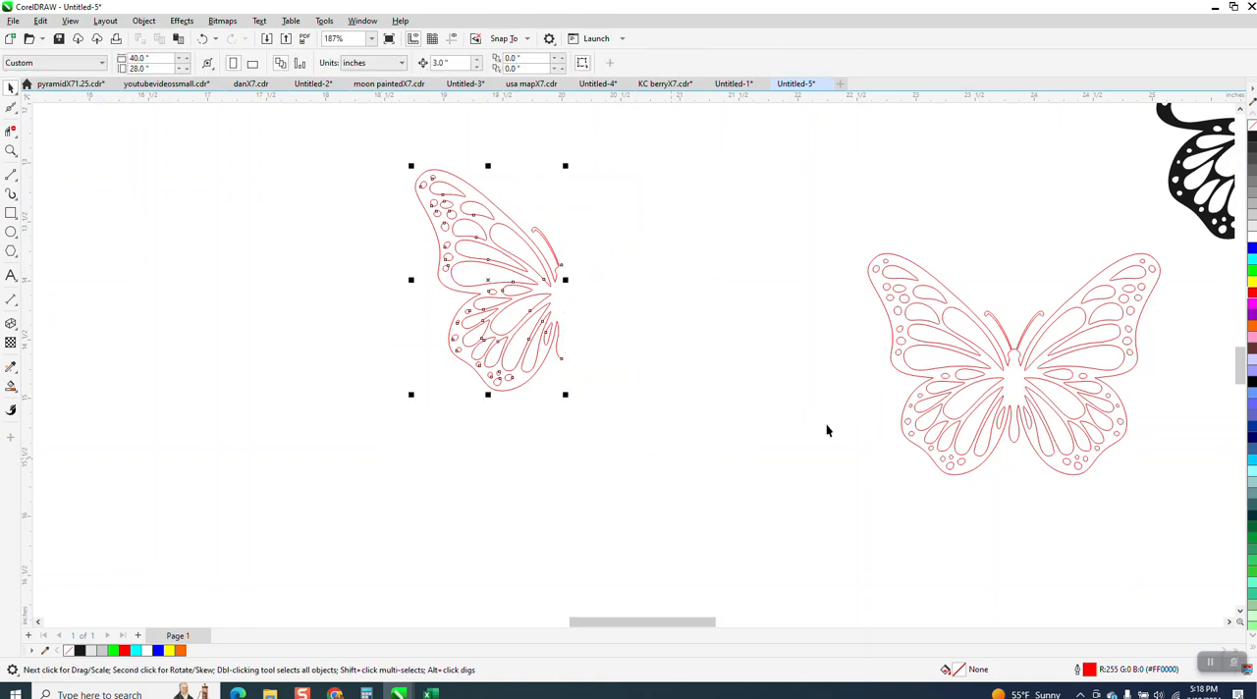
pyautogui.press('Delete')
pyautogui.click(1010, 373)
pyautogui.press('p')
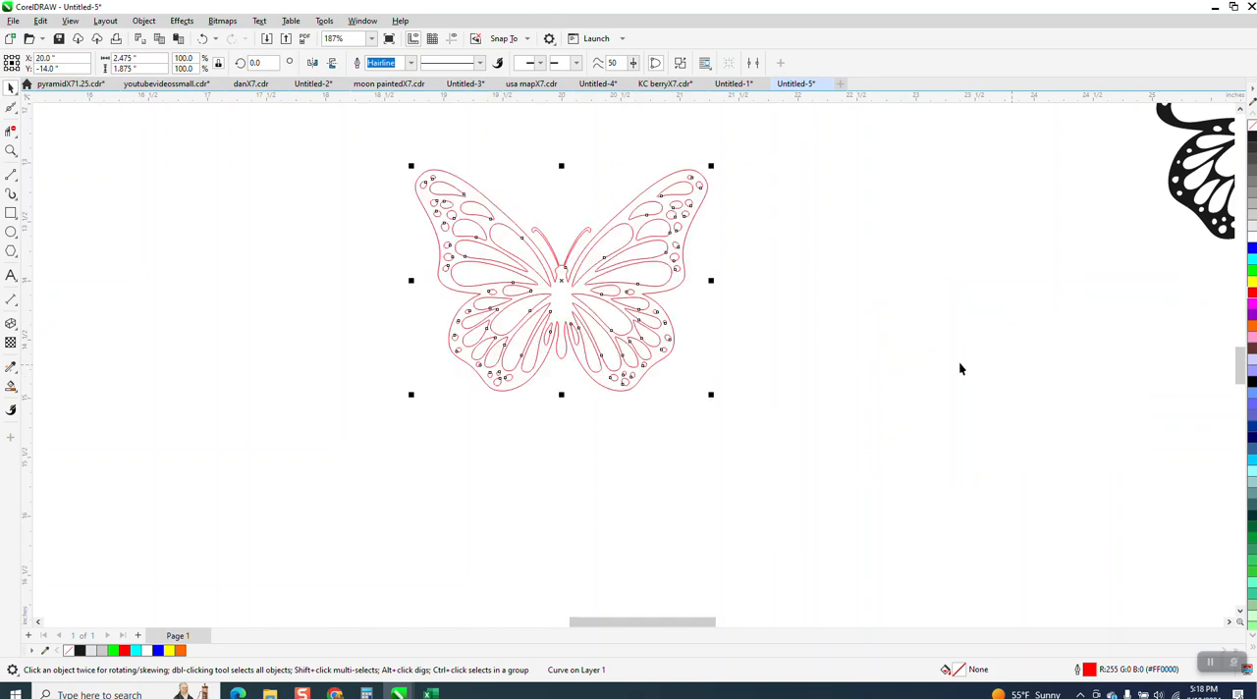
# Step: Examine the combined butterfly outline up close, including its upper wing, and as a whole
pyautogui.scroll(-1, 685, 347)
pyautogui.click(10, 150)
pyautogui.moveTo(475, 199); pyautogui.dragTo(758, 393)
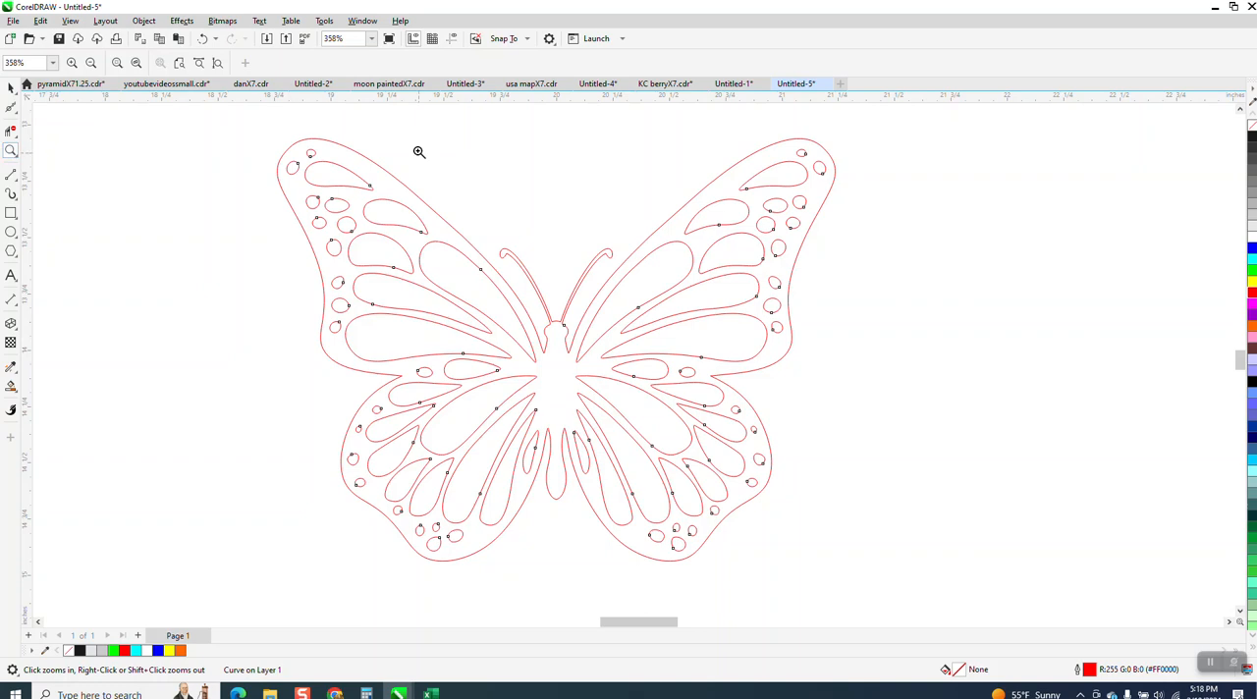
pyautogui.moveTo(281, 140); pyautogui.dragTo(445, 227)
pyautogui.scroll(-1, 399, 241)
pyautogui.scroll(-6, 545, 326)
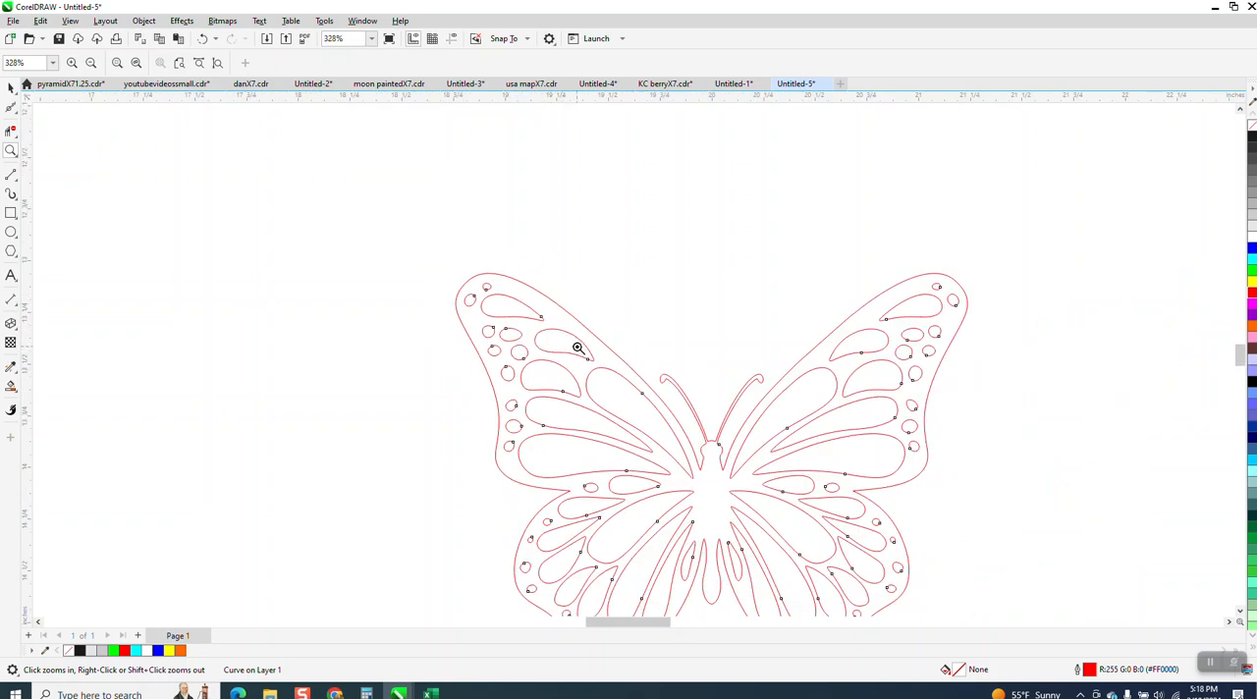
pyautogui.scroll(-1, 555, 327)
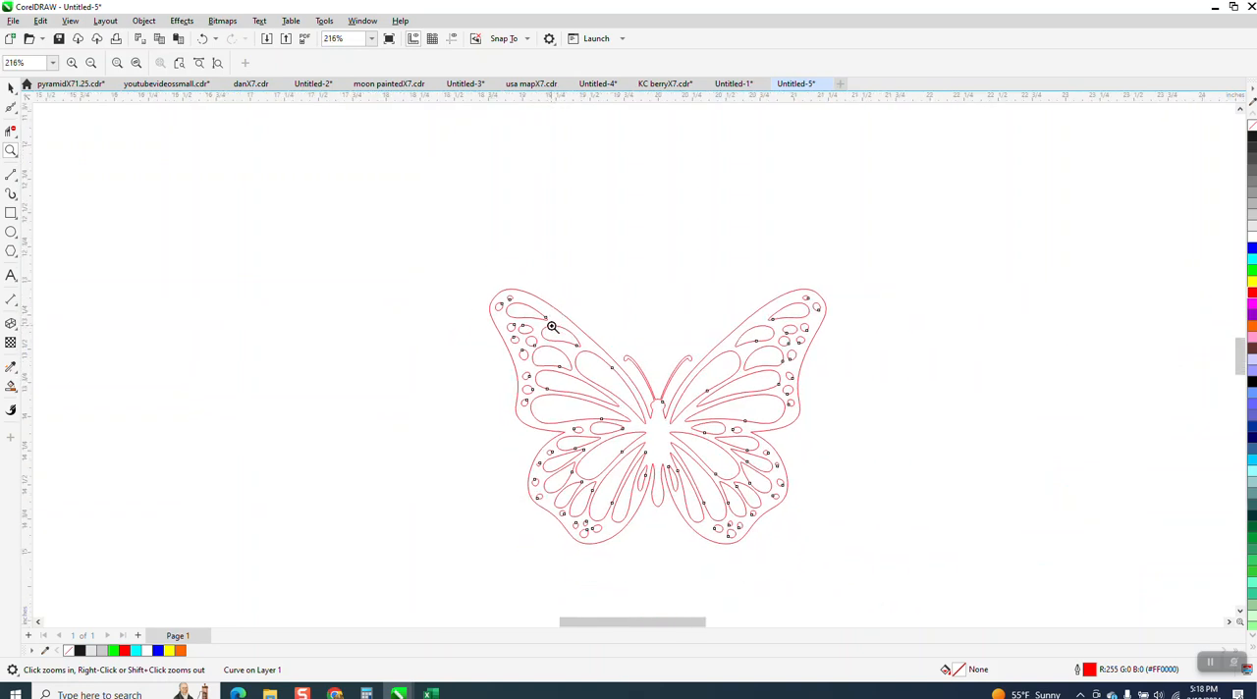
pyautogui.scroll(-1, 552, 328)
pyautogui.moveTo(490, 273); pyautogui.dragTo(783, 497)
pyautogui.scroll(-3, 538, 288)
pyautogui.scroll(-1, 535, 291)
# Step: Enlarge the butterfly outline proportionally, shift it clear of the black butterflies, and set its width to 12 inches
pyautogui.click(11, 86)
pyautogui.scroll(-2, 384, 216)
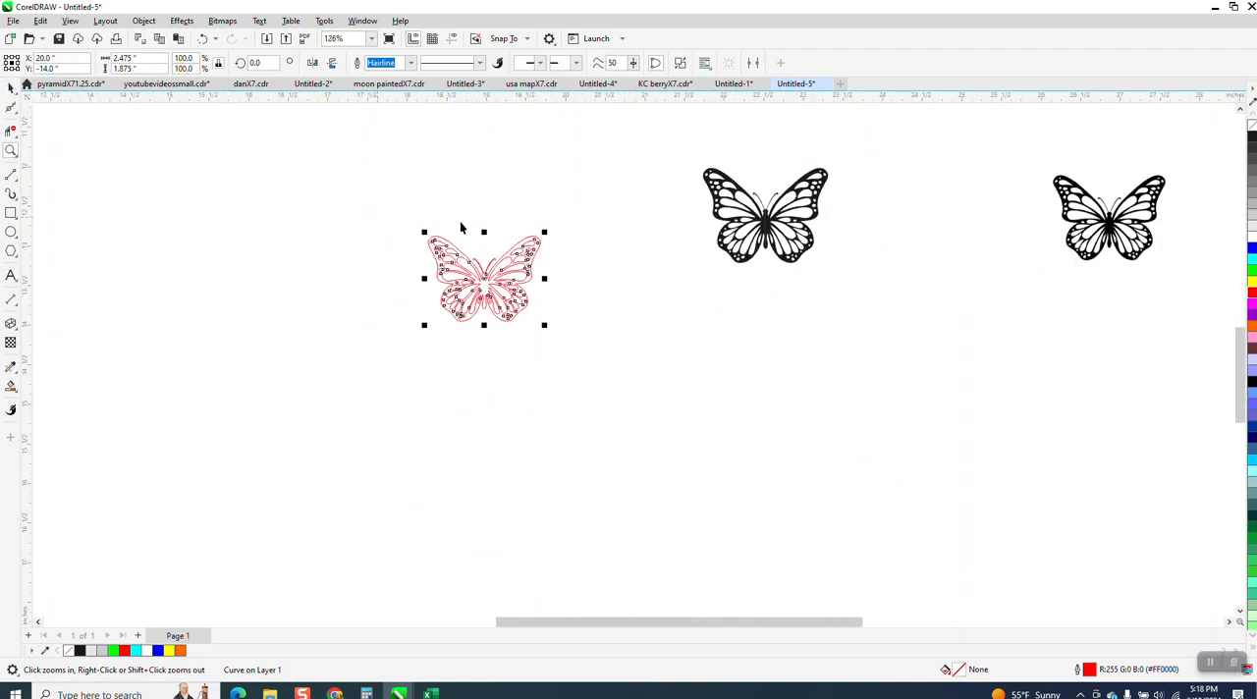
pyautogui.moveTo(541, 323); pyautogui.dragTo(981, 521)
pyautogui.moveTo(638, 299); pyautogui.dragTo(367, 241)
pyautogui.click(127, 58)
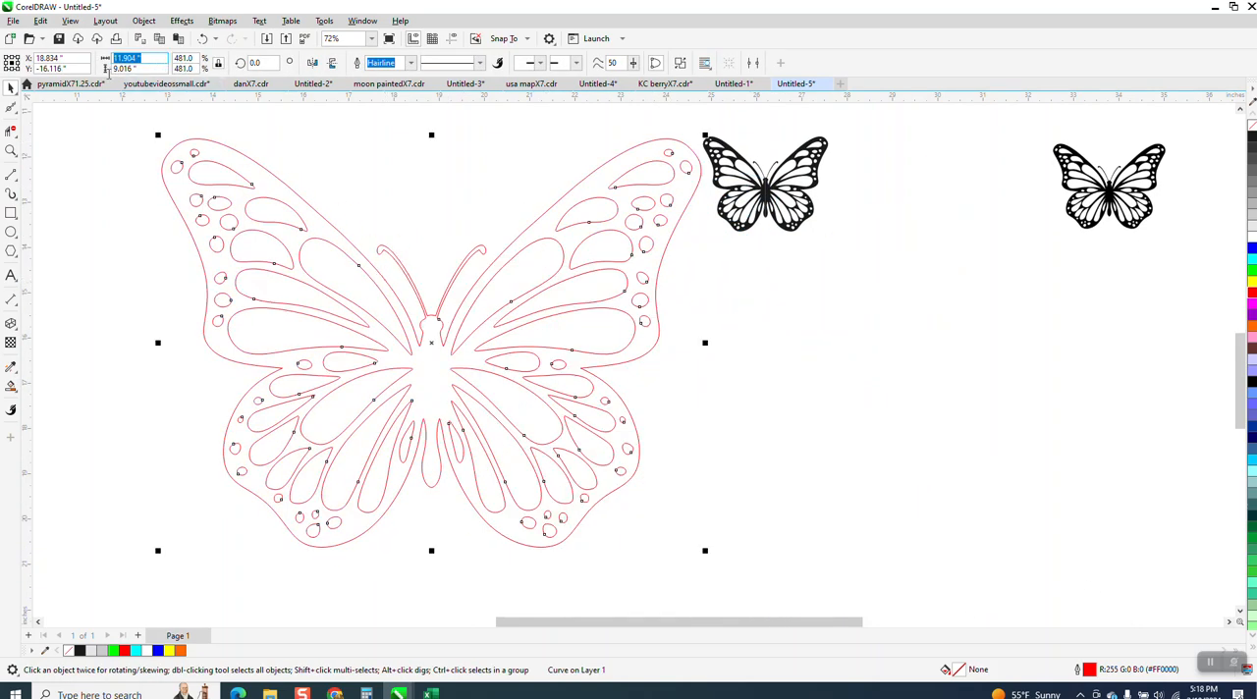
pyautogui.write('12')
pyautogui.press('Return')
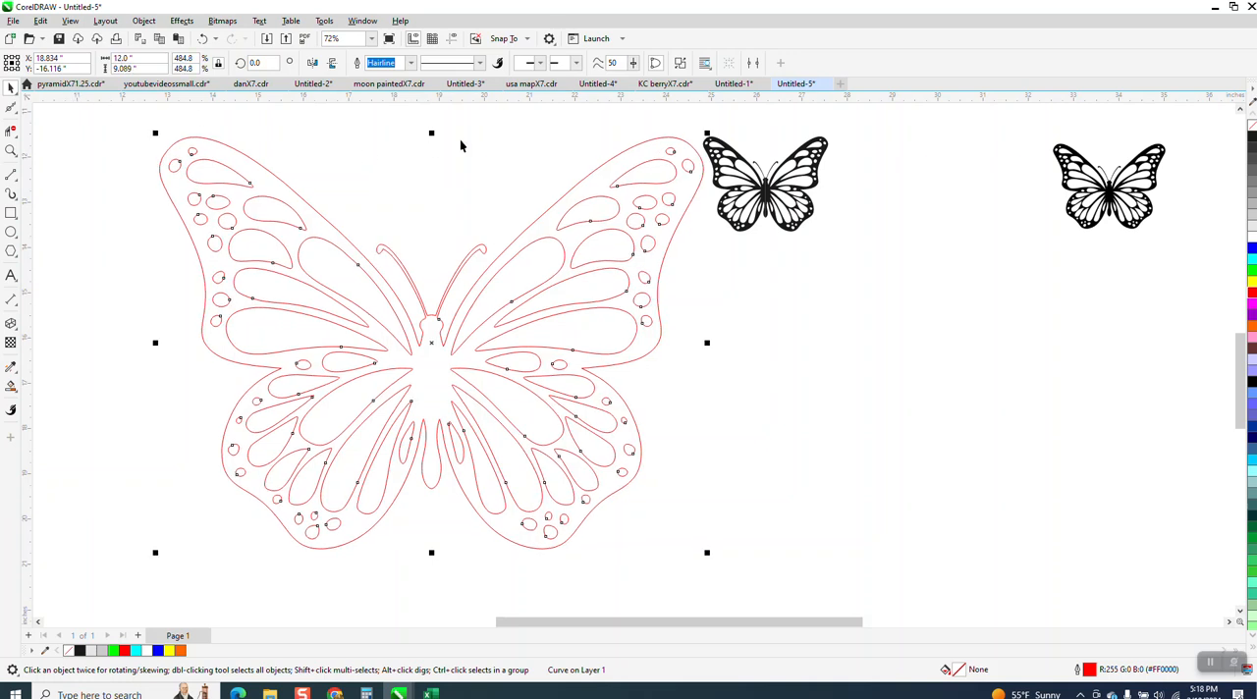
# Step: Delete the black traced butterfly group and the original butterfly bitmap, leaving only the red outline
pyautogui.click(766, 187)
pyautogui.press('Delete')
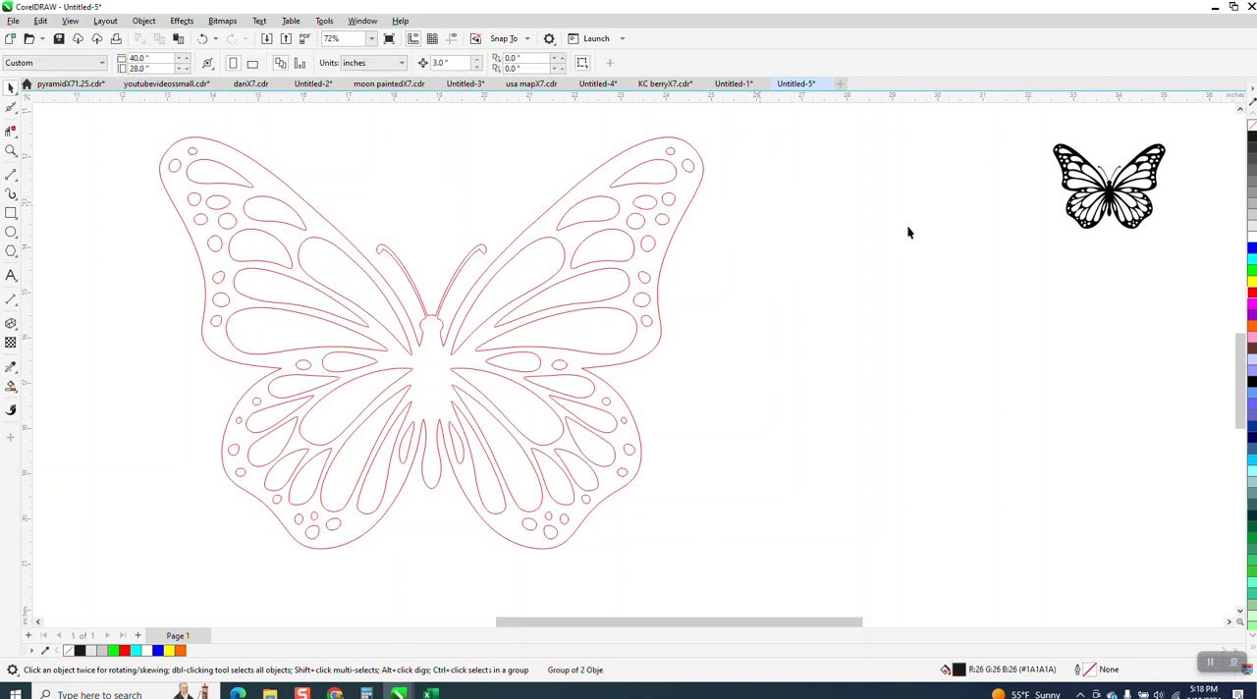
pyautogui.click(1116, 189)
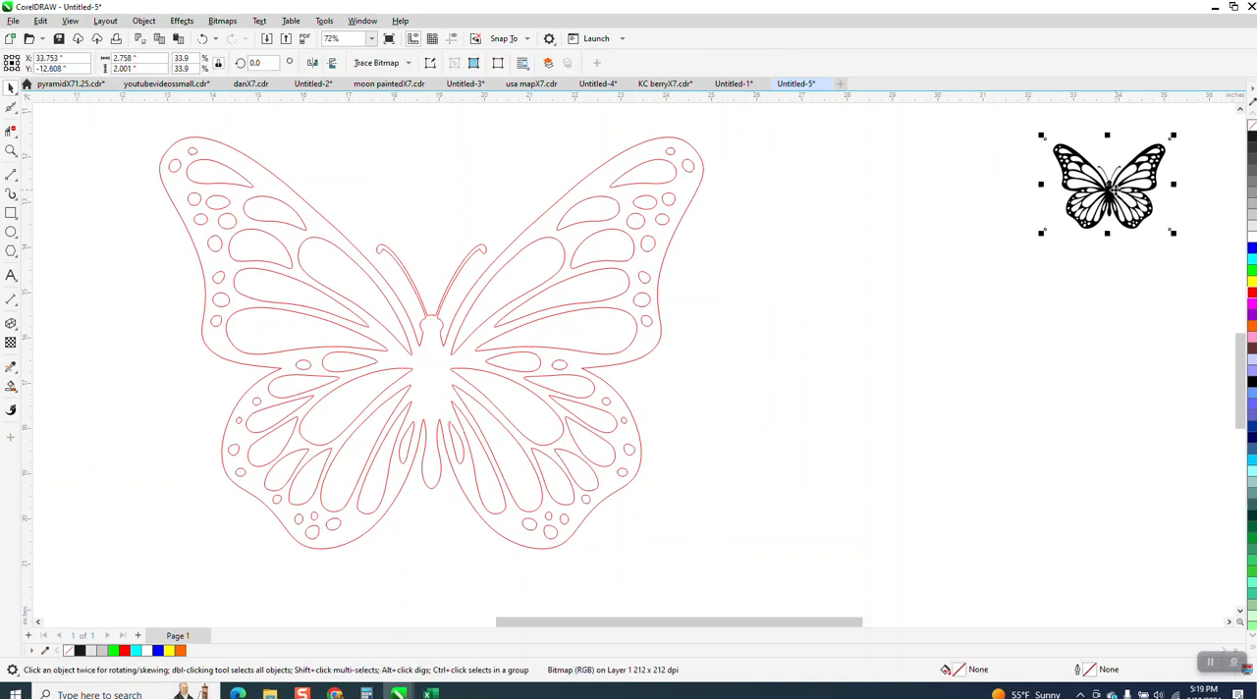
pyautogui.press('Delete')
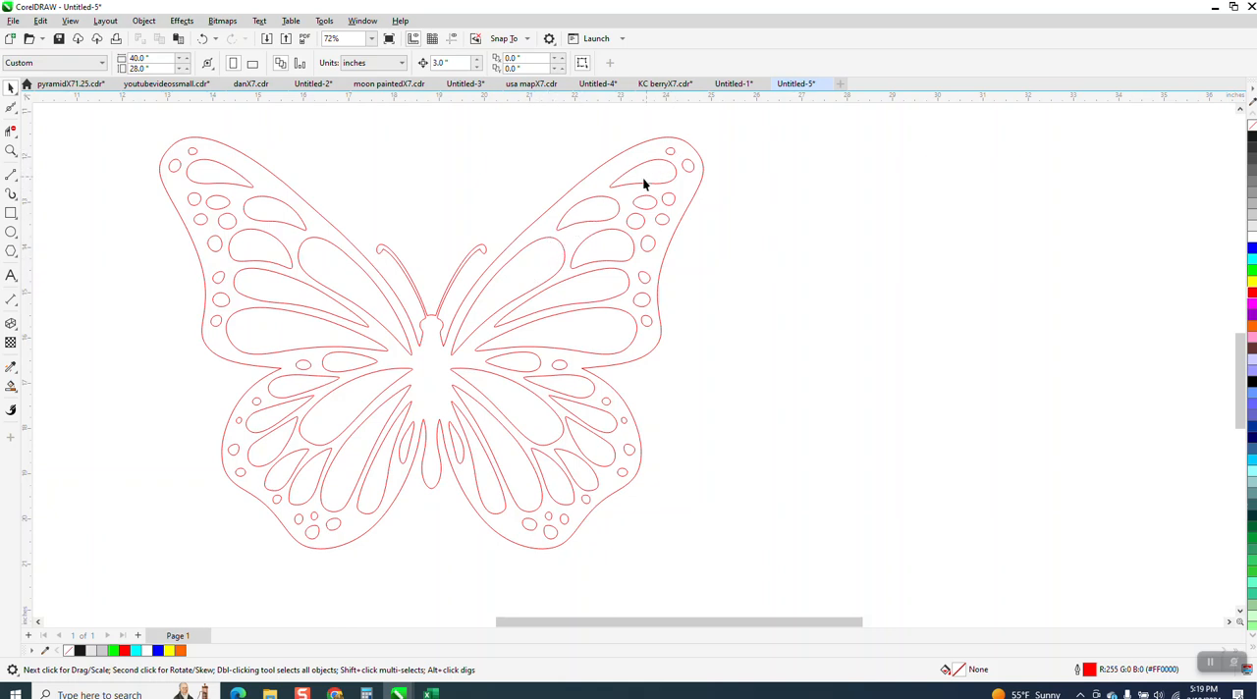
pyautogui.scroll(-1, 643, 184)
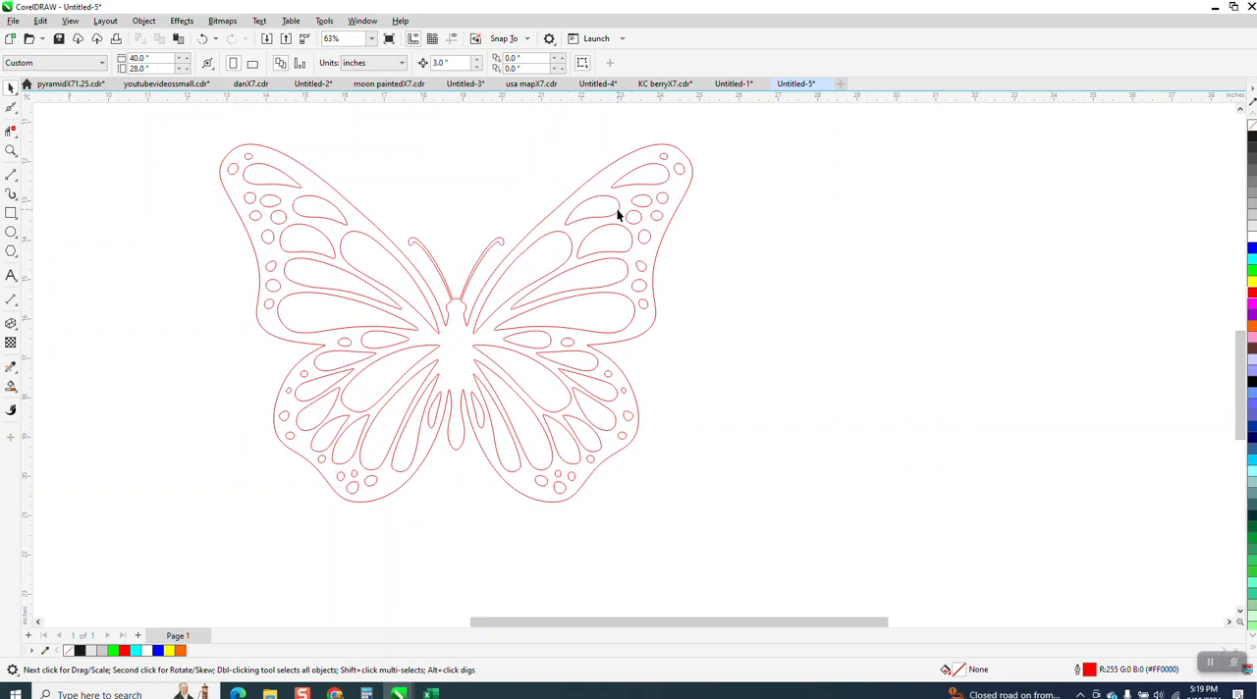